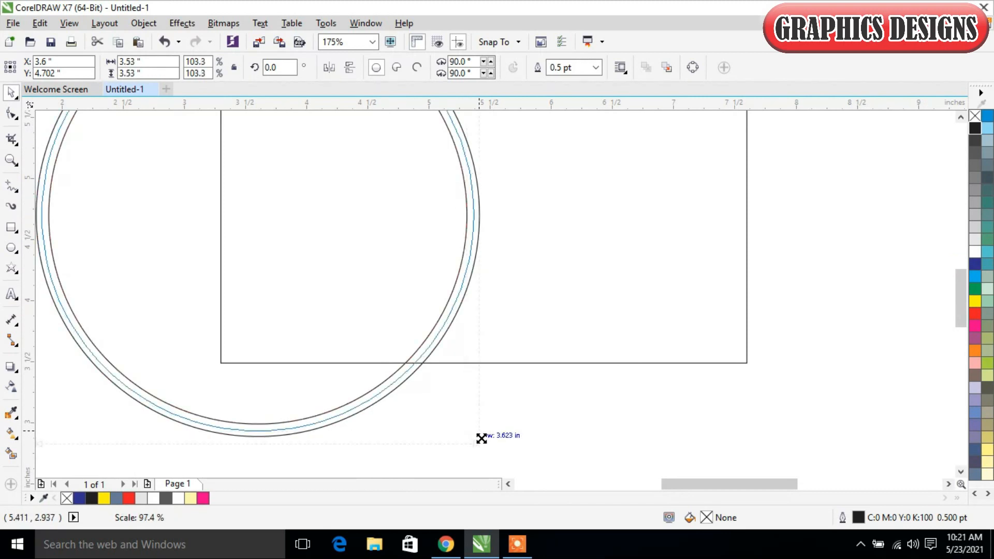
Step: Smart Fill the area where the inner circle overlaps the rectangle with the slate-blue colour, C:40 M:20 Y:0 K:40
{"action": "scroll", "coordinate": [654, 279], "scroll_direction": "down", "scroll_amount": 3}
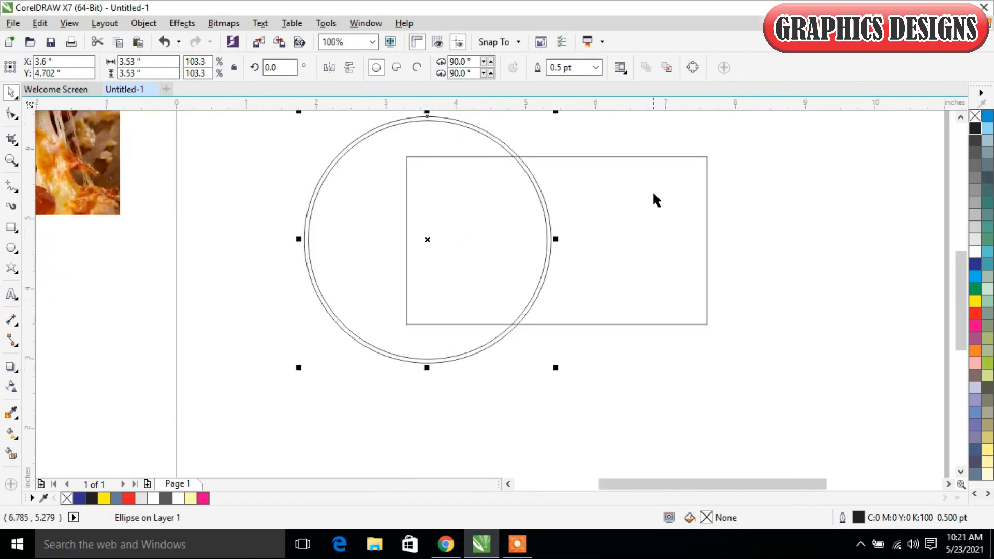
{"action": "left_click_drag", "start_coordinate": [955, 319], "coordinate": [949, 291]}
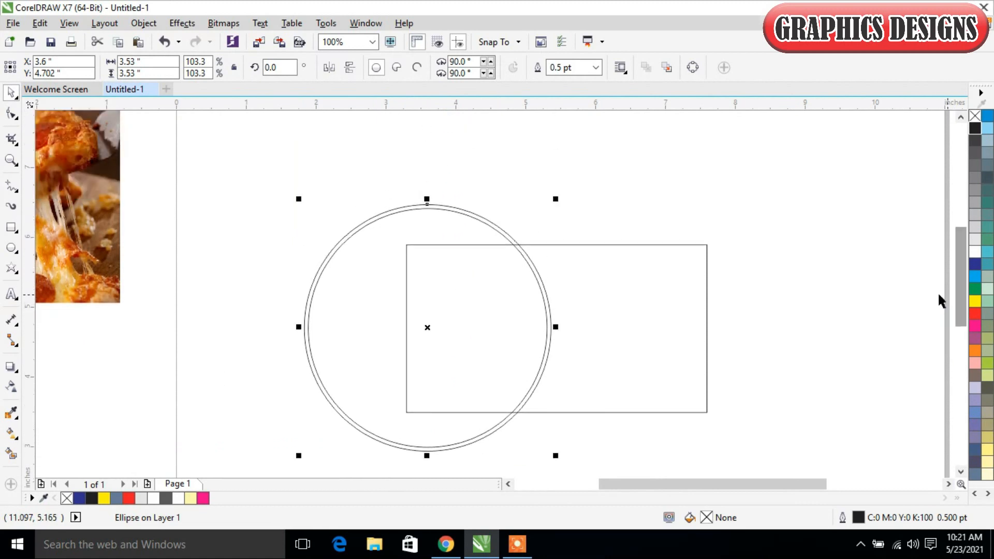
{"action": "left_click", "coordinate": [719, 191]}
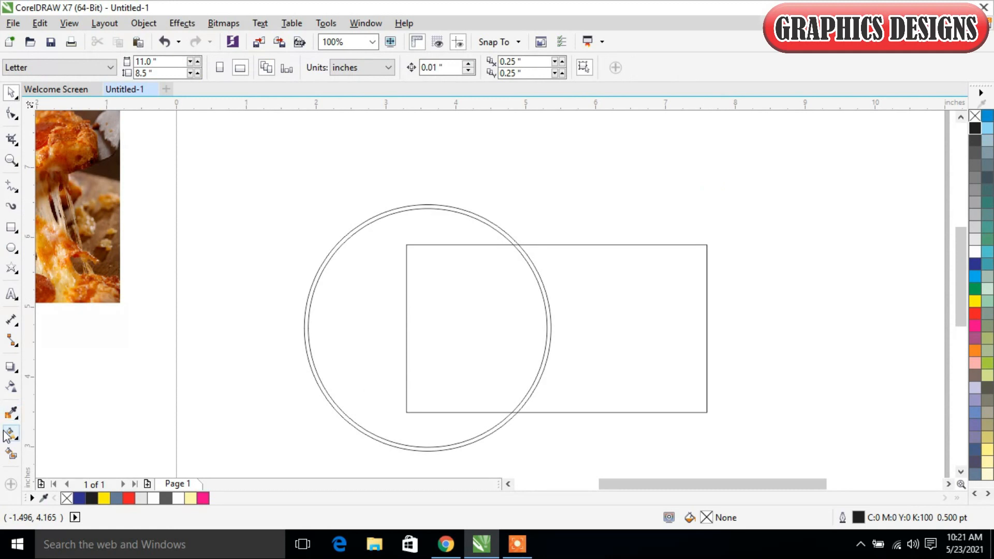
{"action": "left_click", "coordinate": [12, 454]}
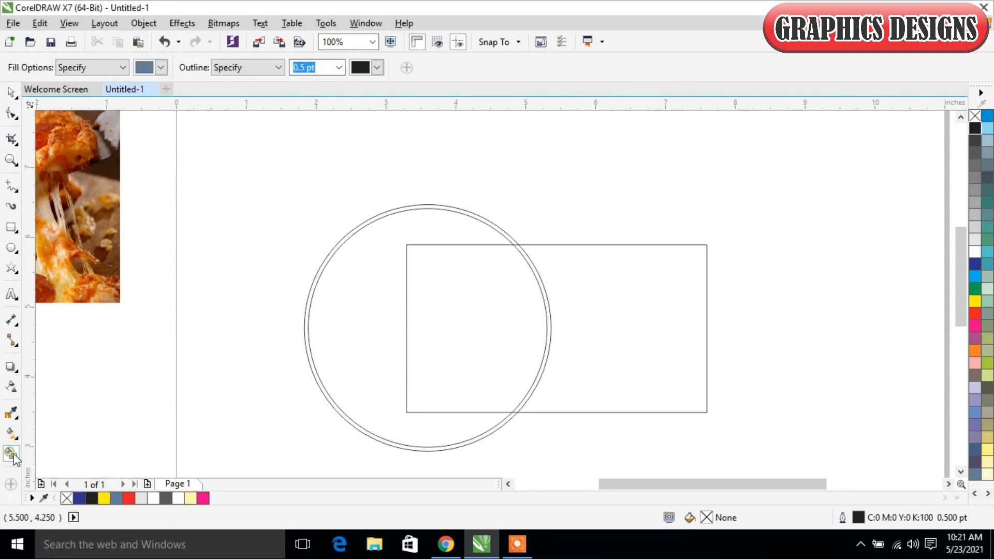
{"action": "left_click", "coordinate": [439, 348]}
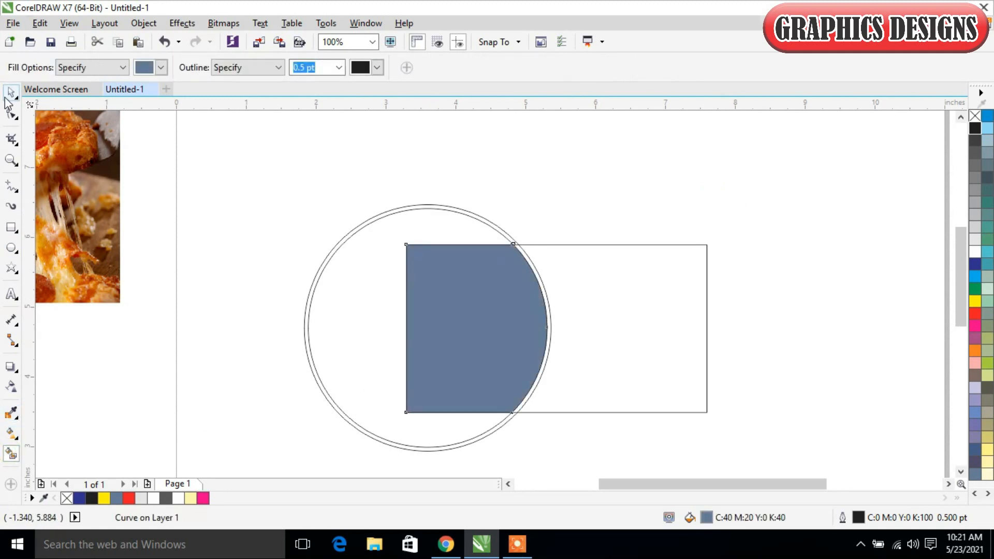
{"action": "left_click", "coordinate": [8, 98]}
{"action": "left_click", "coordinate": [282, 363]}
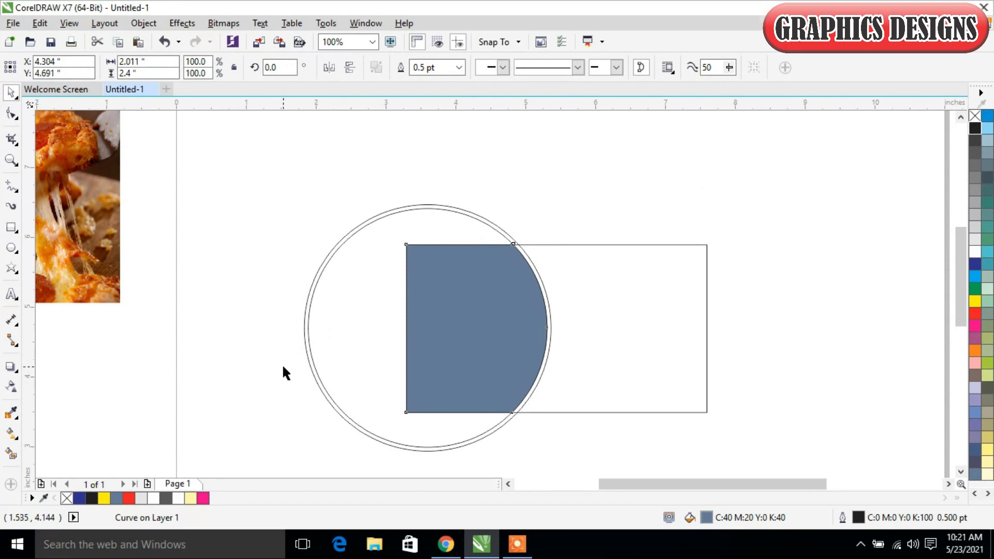
{"action": "left_click", "coordinate": [364, 337]}
{"action": "left_click_drag", "start_coordinate": [364, 338], "coordinate": [368, 372]}
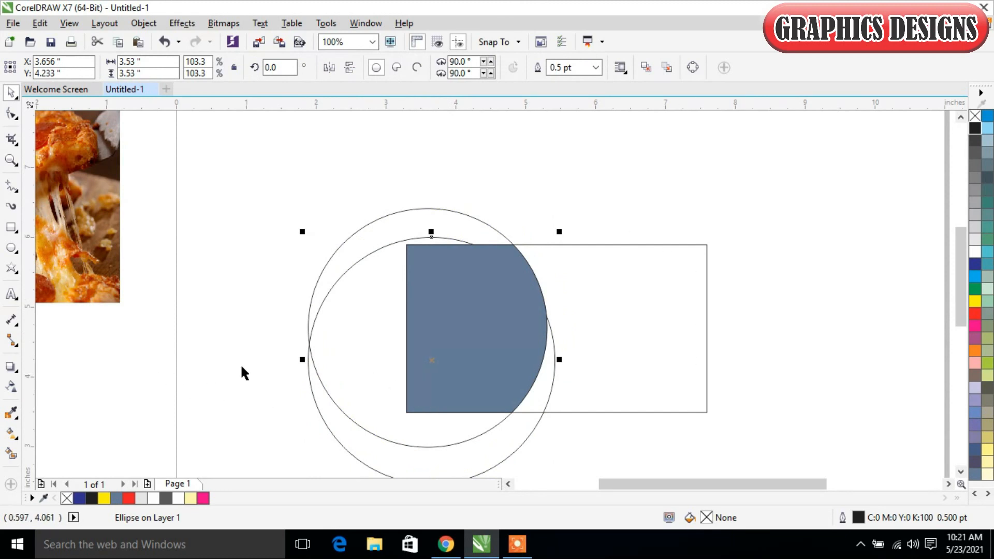
{"action": "mouse_move", "coordinate": [348, 372]}
{"action": "left_mouse_down"}
{"action": "mouse_move", "coordinate": [375, 372]}
{"action": "mouse_move", "coordinate": [350, 365]}
{"action": "left_mouse_up"}
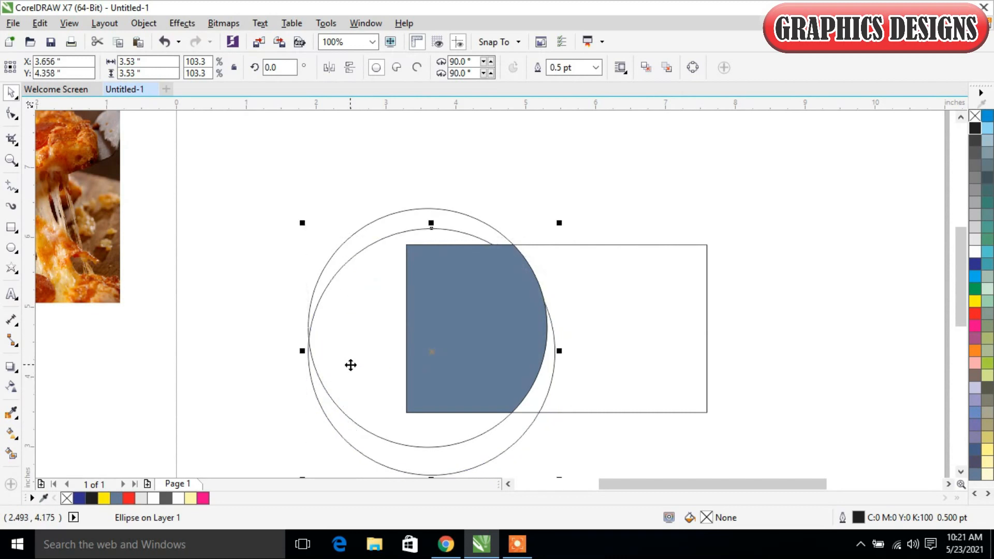
{"action": "key", "text": "ctrl+z"}
{"action": "key", "text": "ctrl+z"}
{"action": "key", "text": "ctrl+z"}
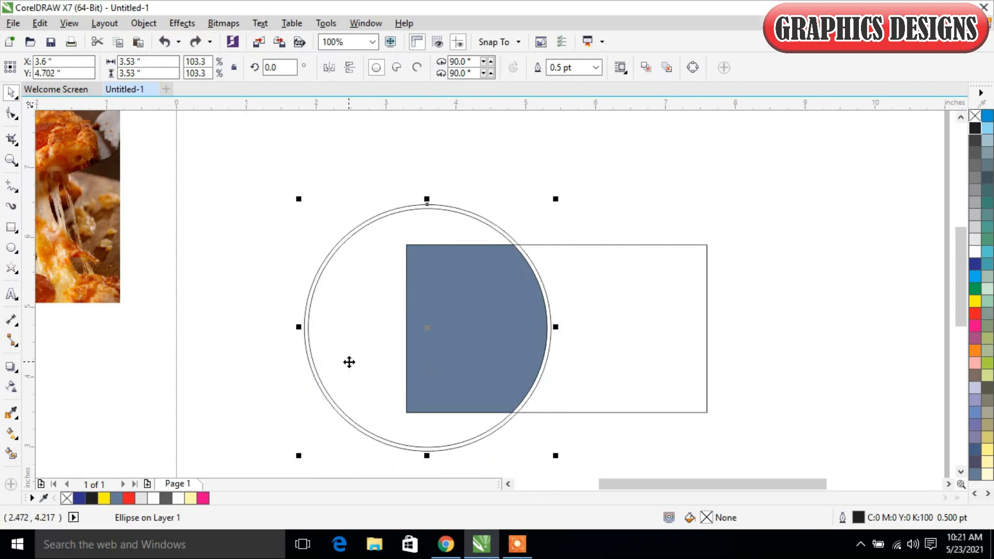
Step: Place a duplicate of the outer circle slightly lower, centred at about X 3.656, Y 4.264 inches
{"action": "left_click", "coordinate": [561, 168]}
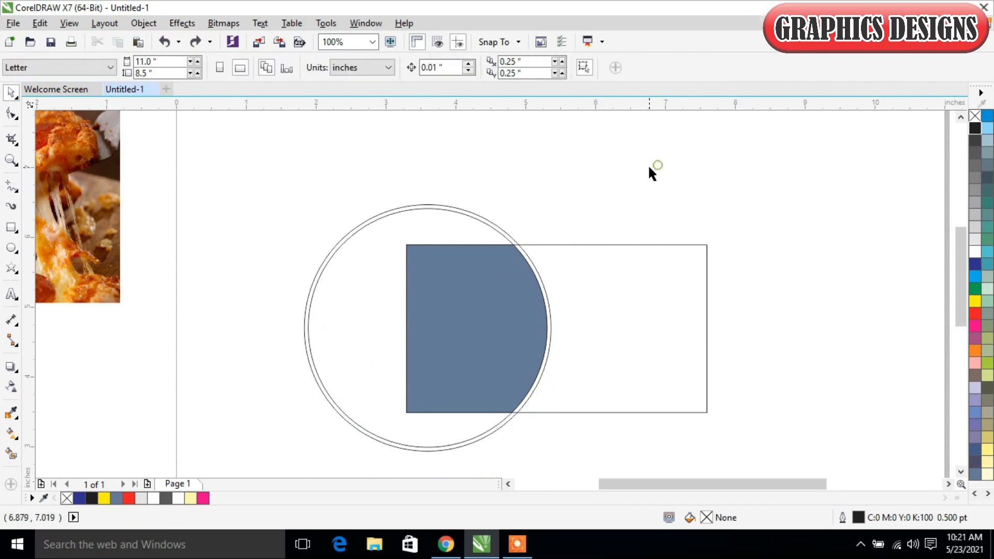
{"action": "left_click", "coordinate": [520, 249]}
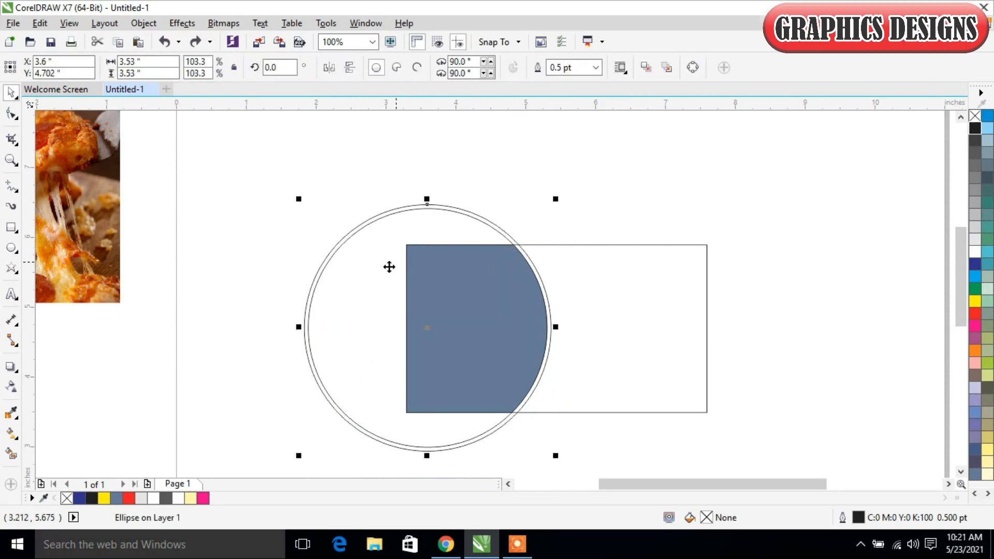
{"action": "left_click_drag", "start_coordinate": [345, 306], "coordinate": [343, 341]}
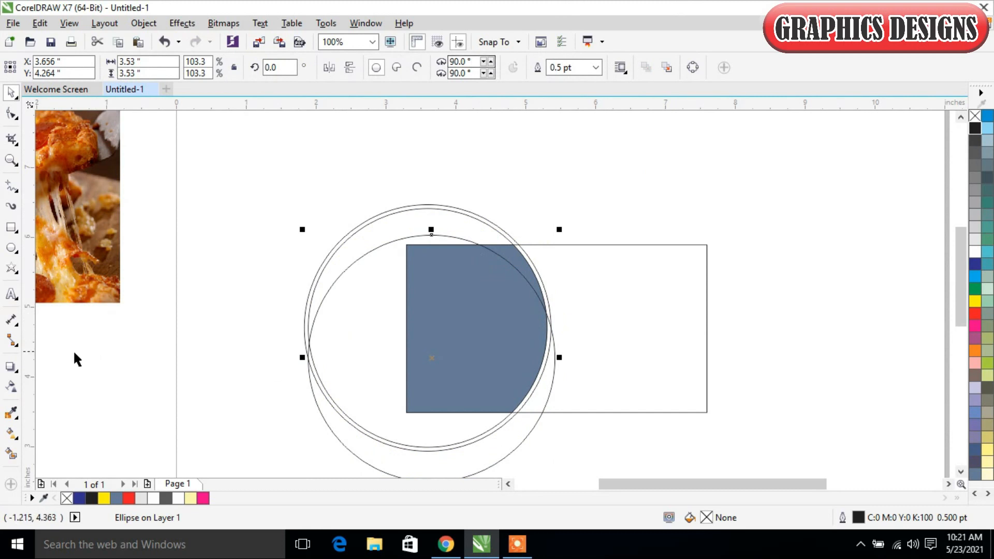
Step: Smart Fill the lower crescent between the outer circle and its duplicate inside the rectangle with slate blue
{"action": "left_click", "coordinate": [8, 457]}
{"action": "left_click", "coordinate": [539, 394]}
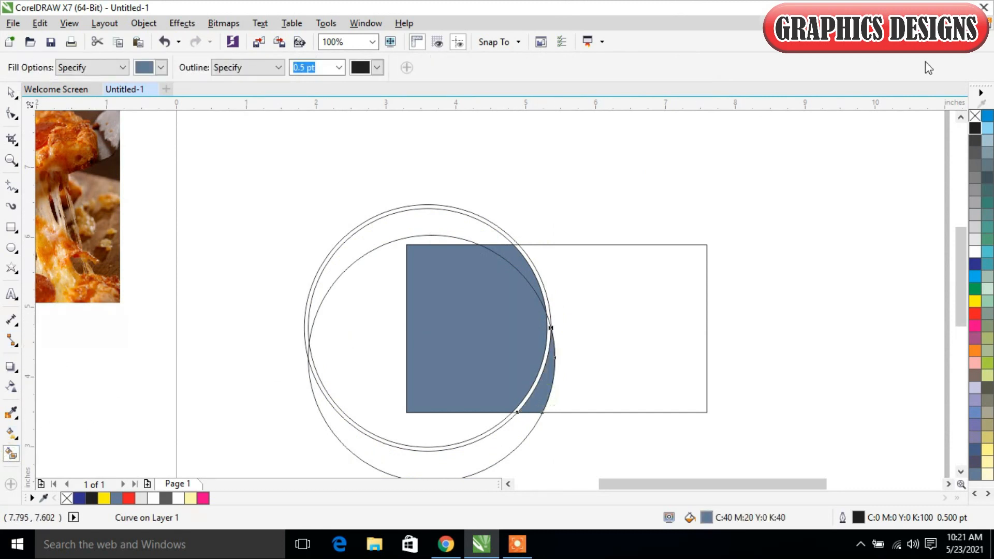
{"action": "left_click", "coordinate": [11, 92]}
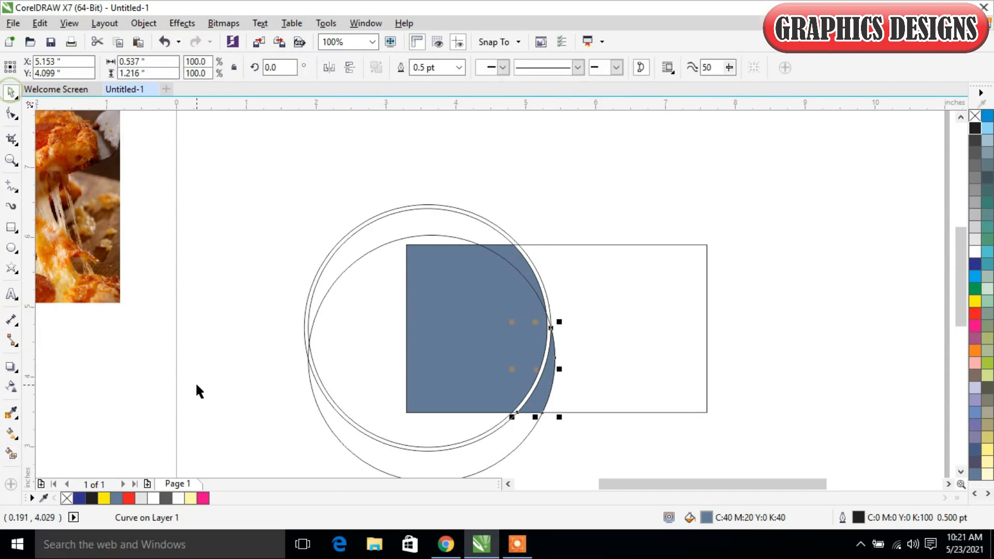
{"action": "left_click", "coordinate": [254, 351]}
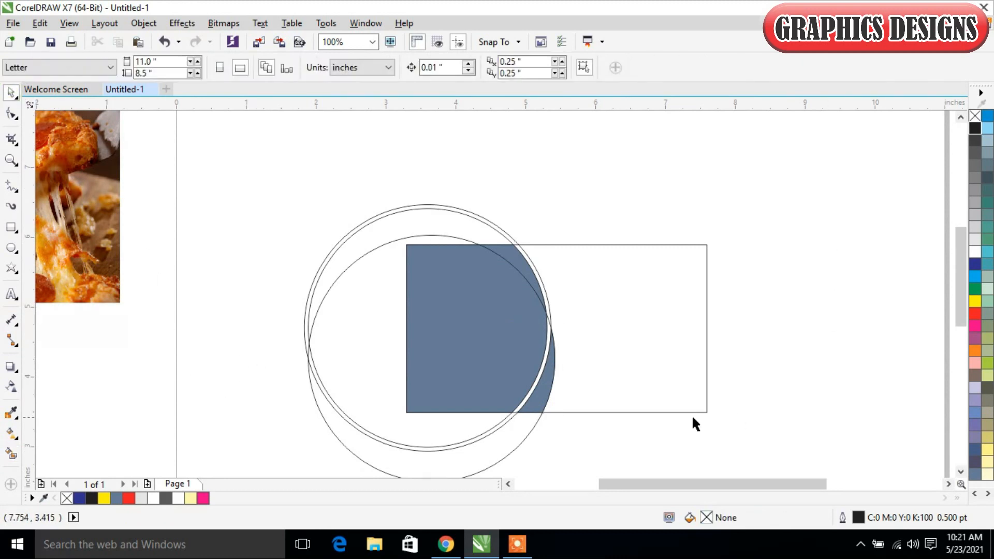
Step: Delete the three construction circles, leaving only the filled shapes and the rectangle
{"action": "left_click", "coordinate": [334, 419]}
{"action": "key", "text": "Delete"}
{"action": "left_click", "coordinate": [337, 343]}
{"action": "left_click_drag", "start_coordinate": [350, 334], "coordinate": [262, 374]}
{"action": "key", "text": "Delete"}
{"action": "left_click", "coordinate": [373, 309]}
{"action": "left_click_drag", "start_coordinate": [372, 310], "coordinate": [286, 346]}
{"action": "key", "text": "Delete"}
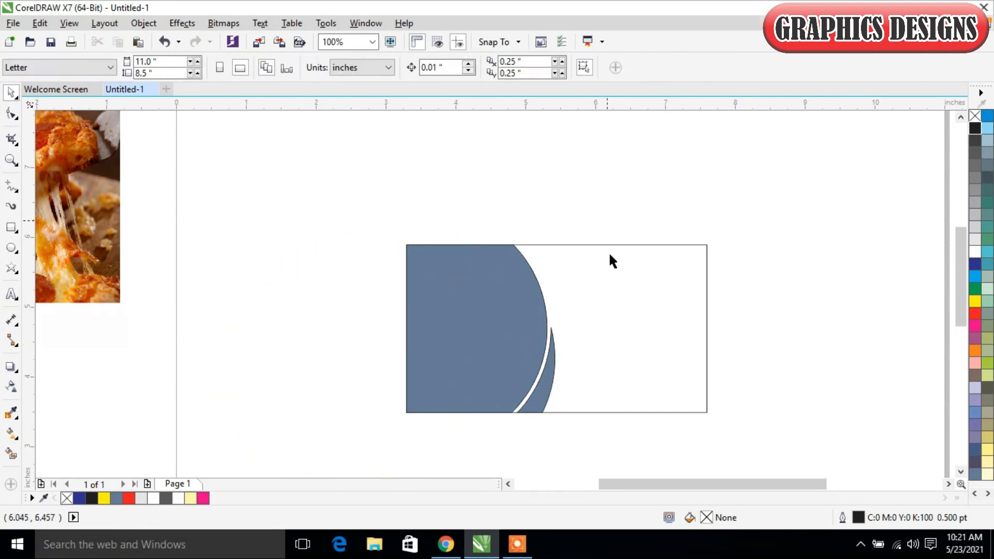
Step: Copy the lower crescent and paste a duplicate of it in place
{"action": "left_click", "coordinate": [540, 409]}
{"action": "right_click", "coordinate": [545, 390]}
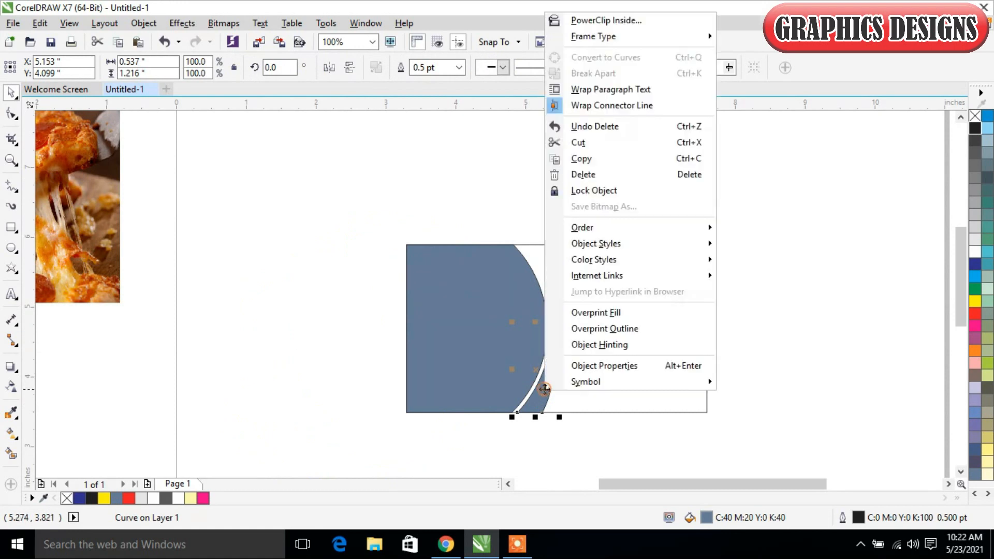
{"action": "left_click", "coordinate": [605, 158]}
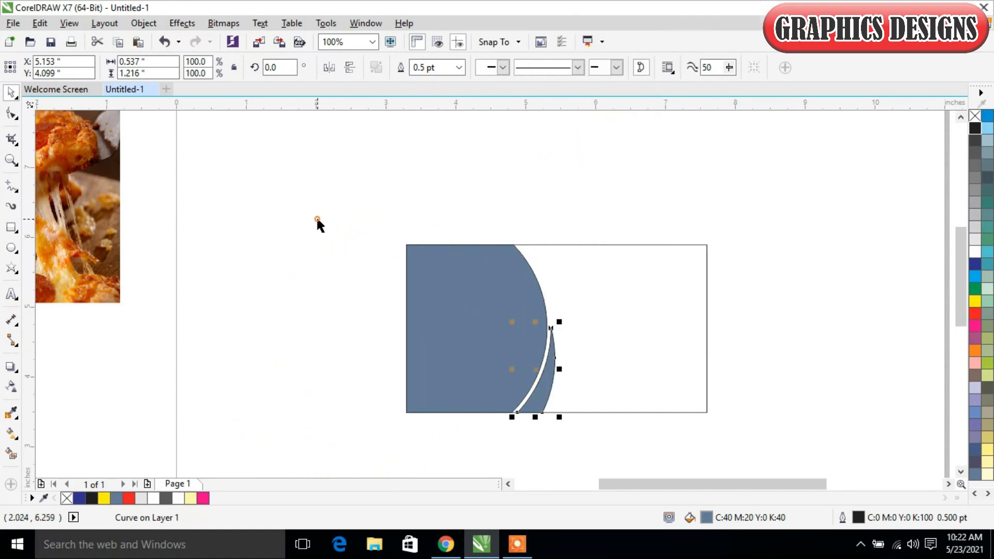
{"action": "right_click", "coordinate": [317, 218]}
{"action": "left_click", "coordinate": [365, 314]}
Step: Mirror the pasted crescent vertically and move it up so it meets the rectangle's upper edge at about Y 5.283 inches
{"action": "left_click", "coordinate": [350, 67]}
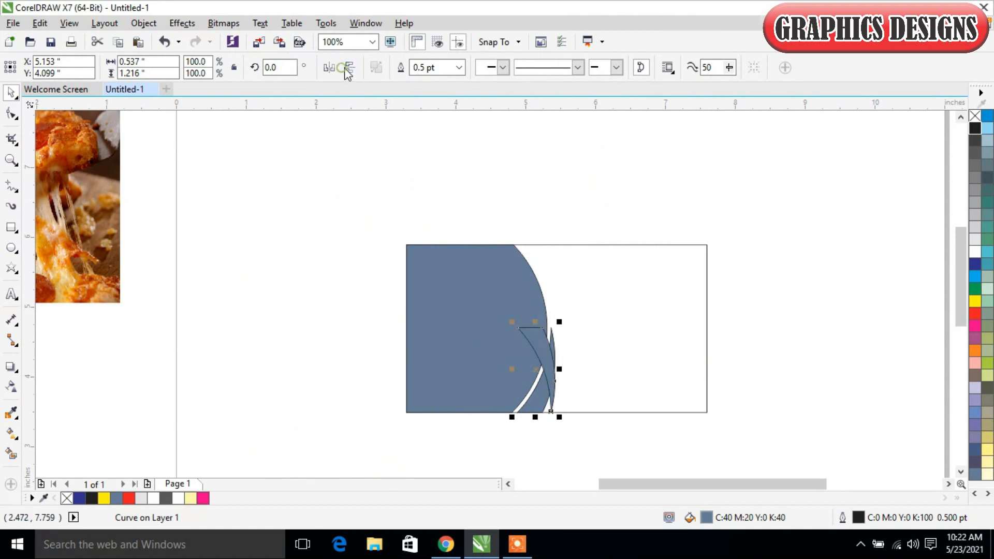
{"action": "left_click_drag", "start_coordinate": [539, 344], "coordinate": [540, 260]}
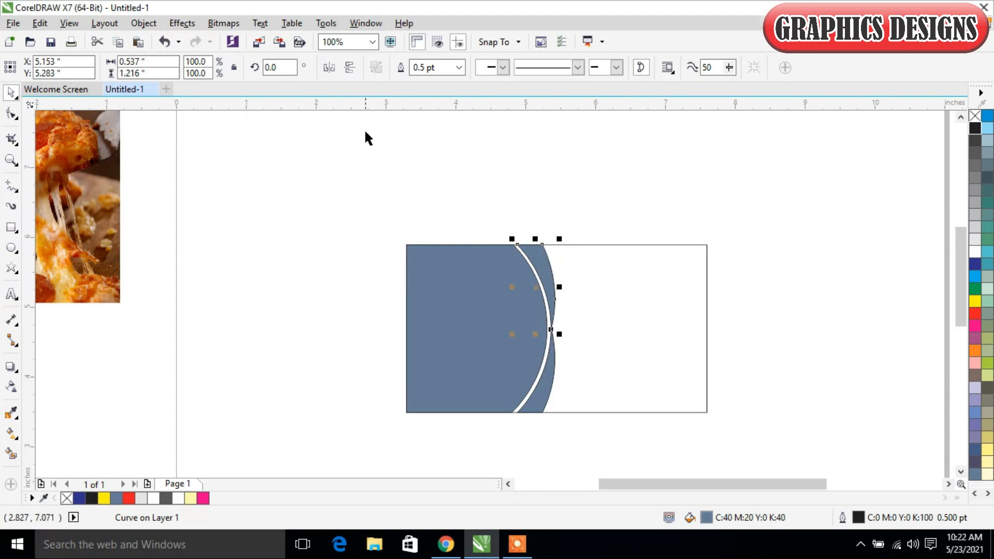
{"action": "left_click", "coordinate": [334, 284]}
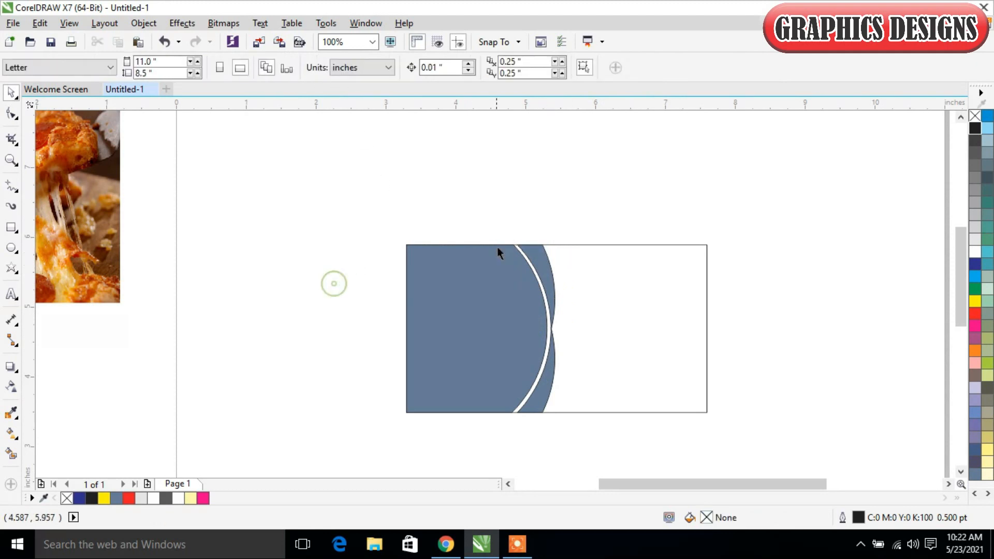
Step: Nudge the upper crescent down by 0.01 inch to Y 5.273 inches, keeping its horizontal position
{"action": "left_click", "coordinate": [532, 257]}
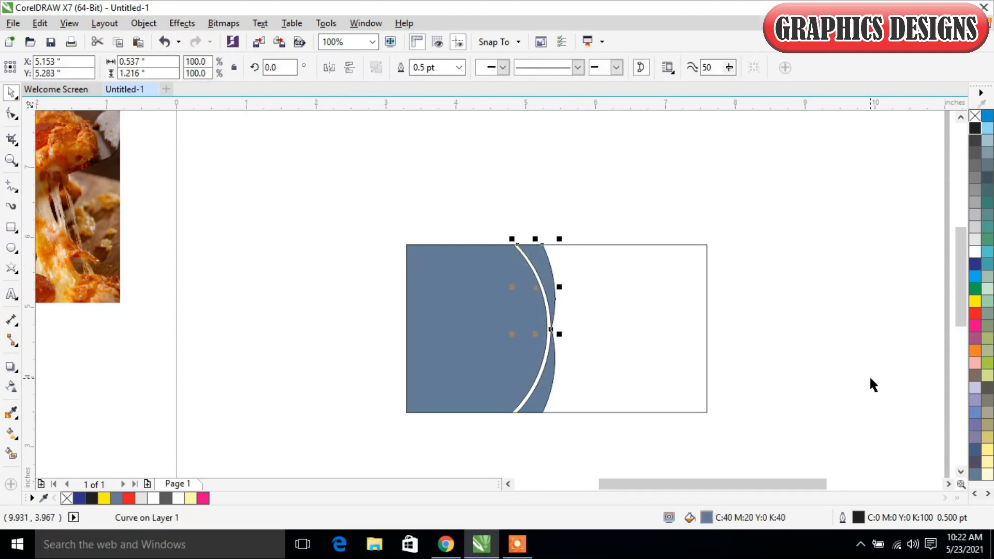
{"action": "key", "text": "Left"}
{"action": "key", "text": "Left"}
{"action": "key", "text": "Down"}
{"action": "key", "text": "Right"}
{"action": "key", "text": "Right"}
{"action": "left_click", "coordinate": [815, 351]}
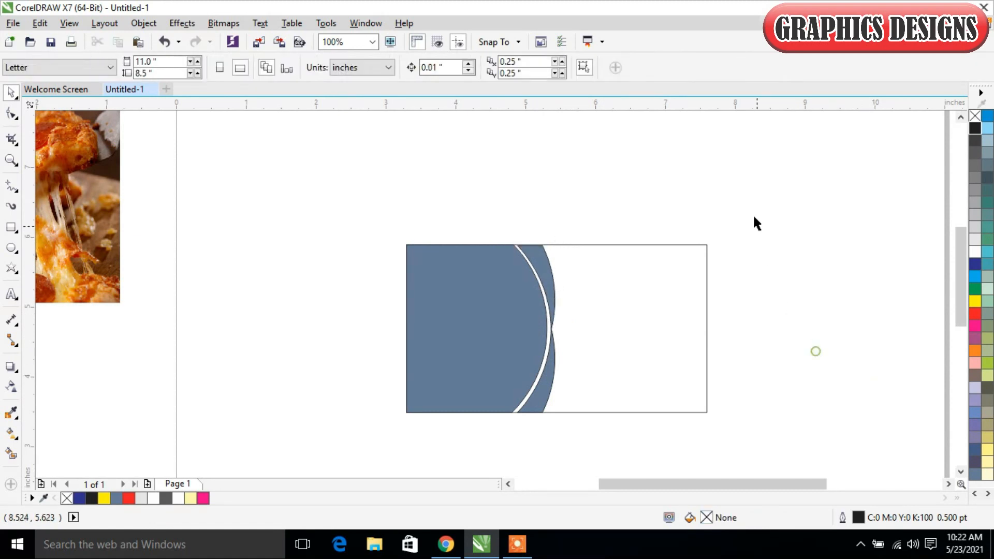
Step: Fill both the upper and lower crescents with red, C:0 M:100 Y:100 K:0
{"action": "left_click", "coordinate": [545, 262]}
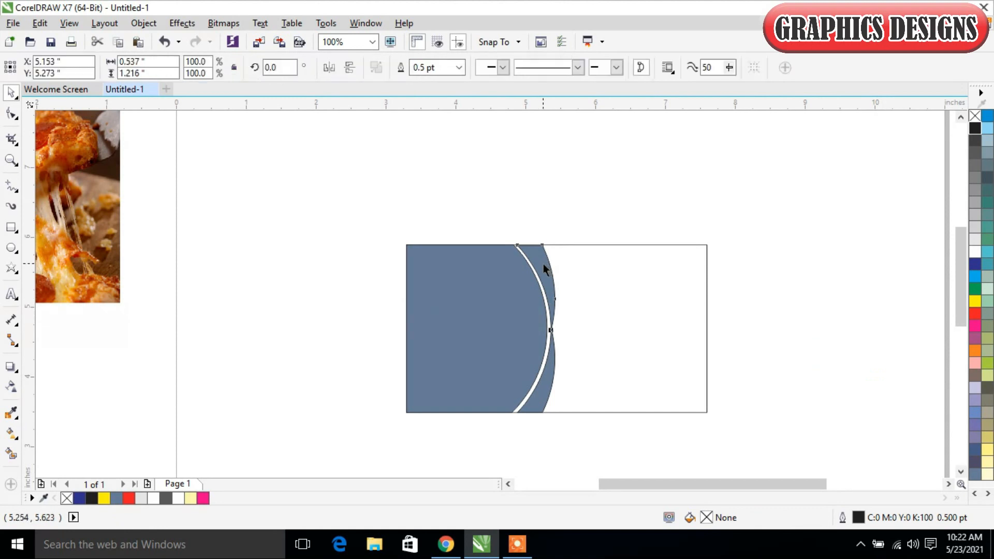
{"action": "left_click", "coordinate": [975, 313]}
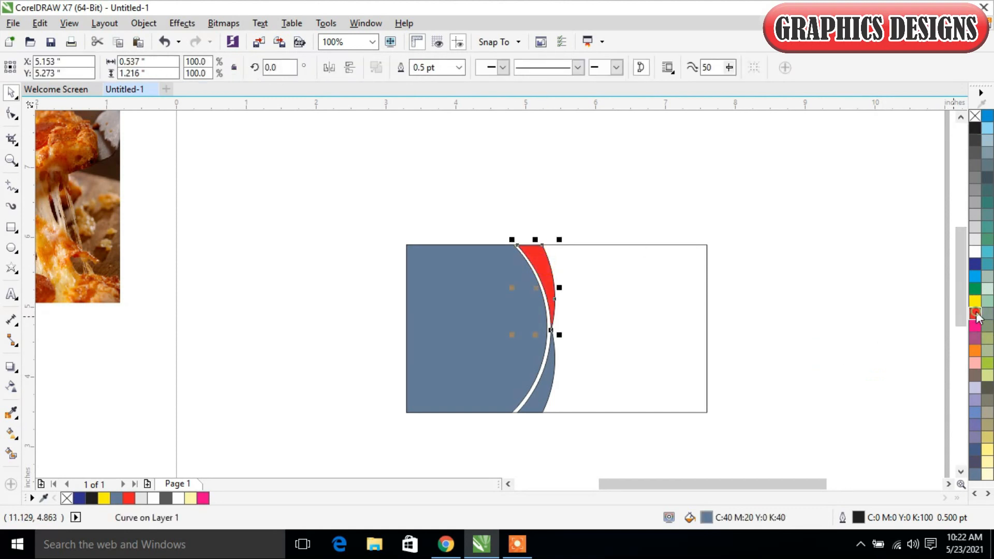
{"action": "left_click", "coordinate": [778, 341]}
{"action": "left_click", "coordinate": [536, 394]}
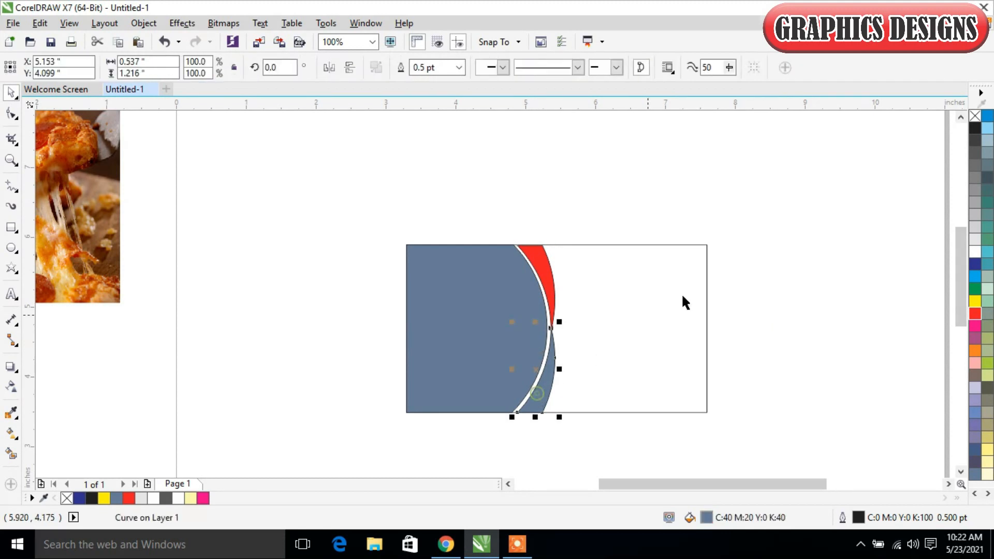
{"action": "left_click", "coordinate": [976, 313]}
{"action": "left_click", "coordinate": [833, 207]}
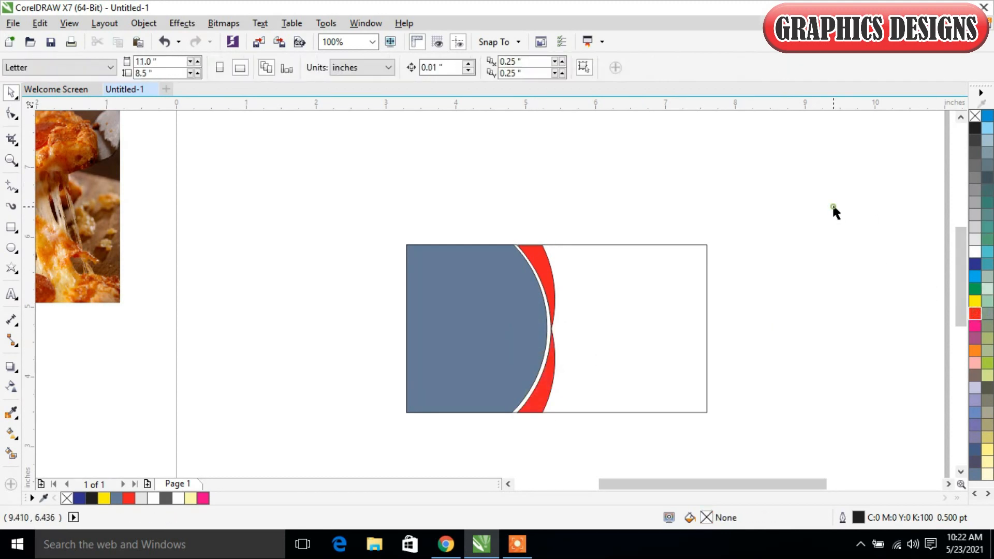
Step: Remove the outlines from both red crescents
{"action": "left_click", "coordinate": [554, 284]}
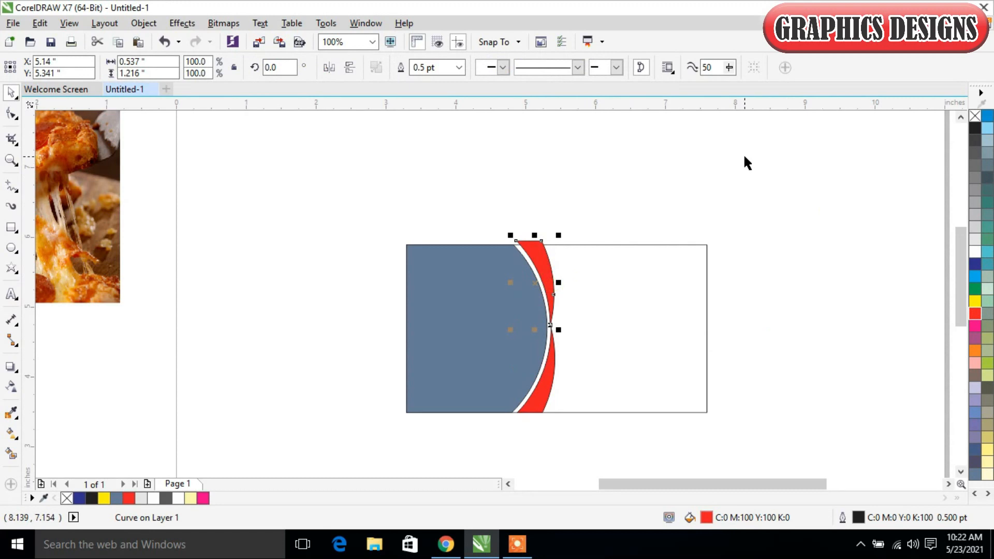
{"action": "left_click", "coordinate": [976, 116]}
{"action": "left_click", "coordinate": [837, 208]}
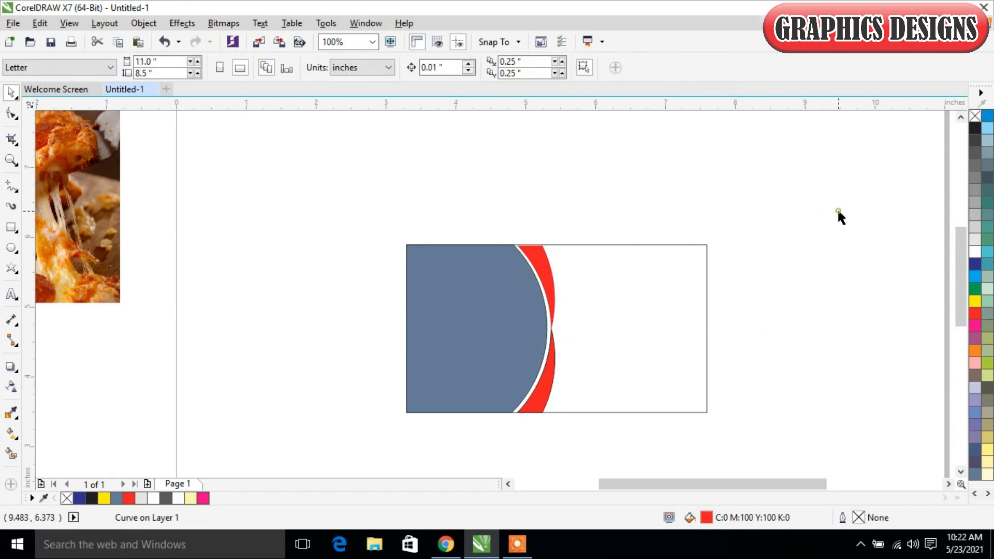
{"action": "left_click", "coordinate": [548, 396]}
{"action": "right_click", "coordinate": [974, 116]}
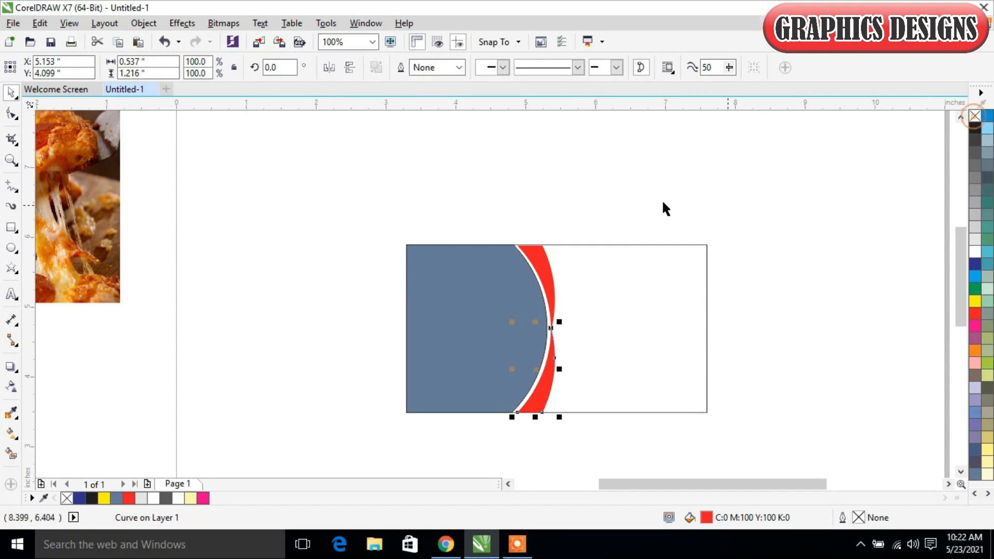
{"action": "left_click", "coordinate": [641, 176]}
Step: Nudge the upper red crescent closer to the blue shape, to X 5.133, Y 5.283 inches
{"action": "left_click", "coordinate": [539, 253]}
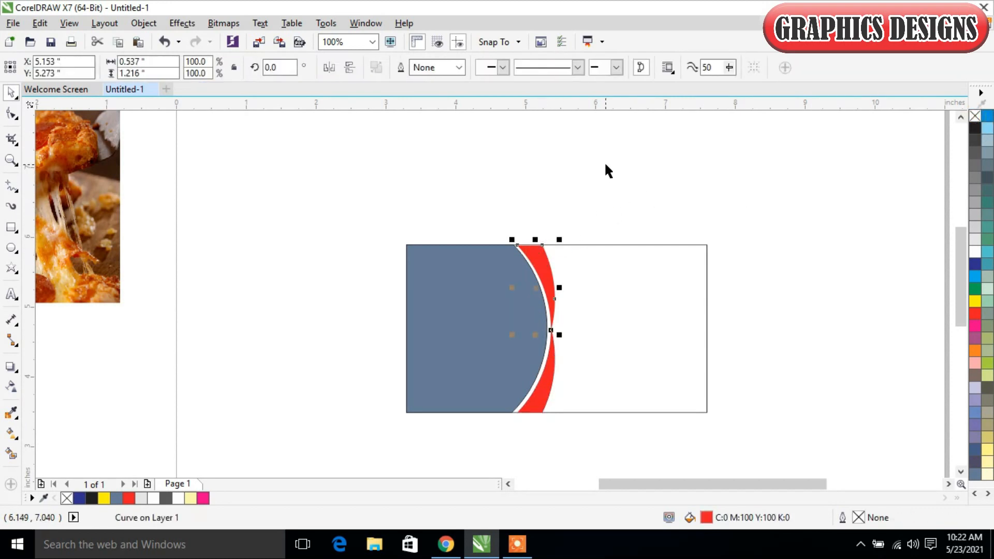
{"action": "key", "text": "Left"}
{"action": "key", "text": "Up"}
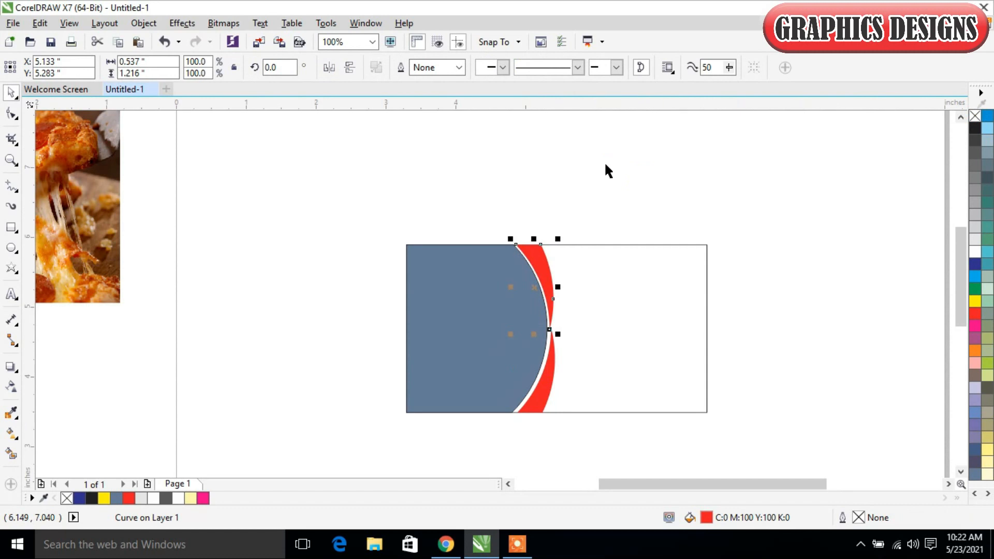
{"action": "left_click", "coordinate": [801, 344]}
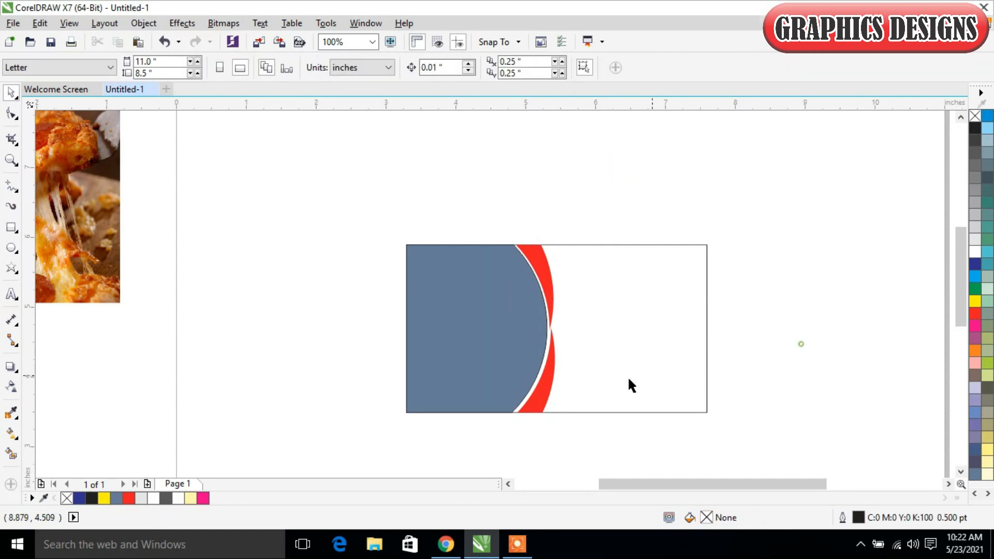
Step: Nudge the lower red crescent closer to the blue shape, to X 5.123, Y 4.099 inches
{"action": "left_click", "coordinate": [541, 404]}
{"action": "key", "text": "Left"}
{"action": "key", "text": "Up"}
{"action": "key", "text": "Left"}
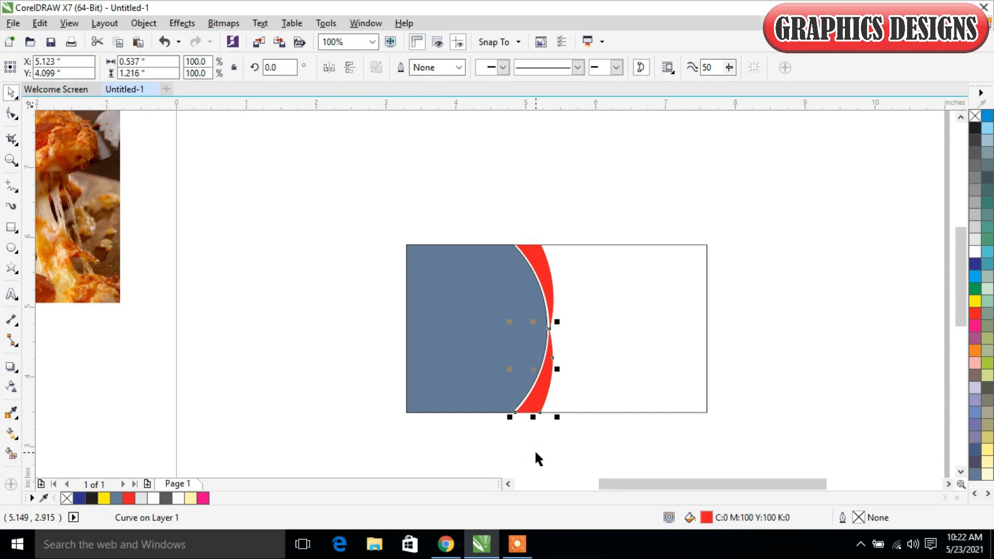
{"action": "left_click", "coordinate": [454, 440]}
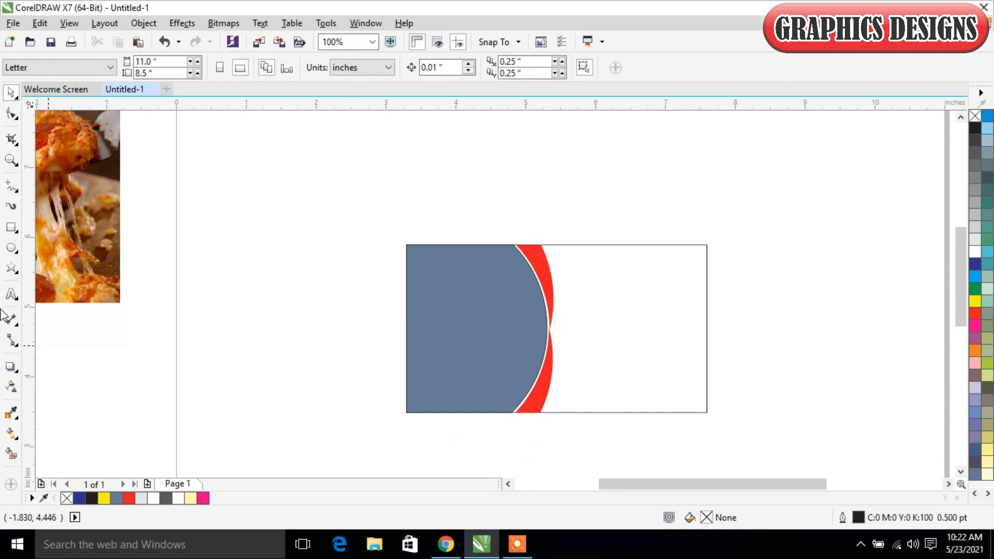
Step: Place the pizza photo inside the curved blue shape as a PowerClip
{"action": "left_click_drag", "start_coordinate": [107, 259], "coordinate": [329, 275]}
{"action": "right_click", "coordinate": [328, 275]}
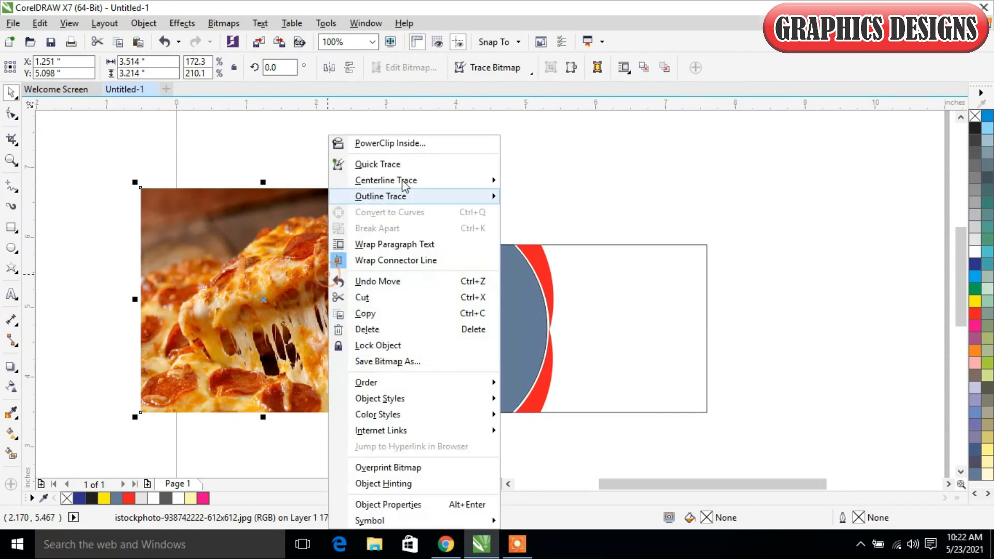
{"action": "left_click", "coordinate": [406, 142]}
{"action": "left_click", "coordinate": [448, 314]}
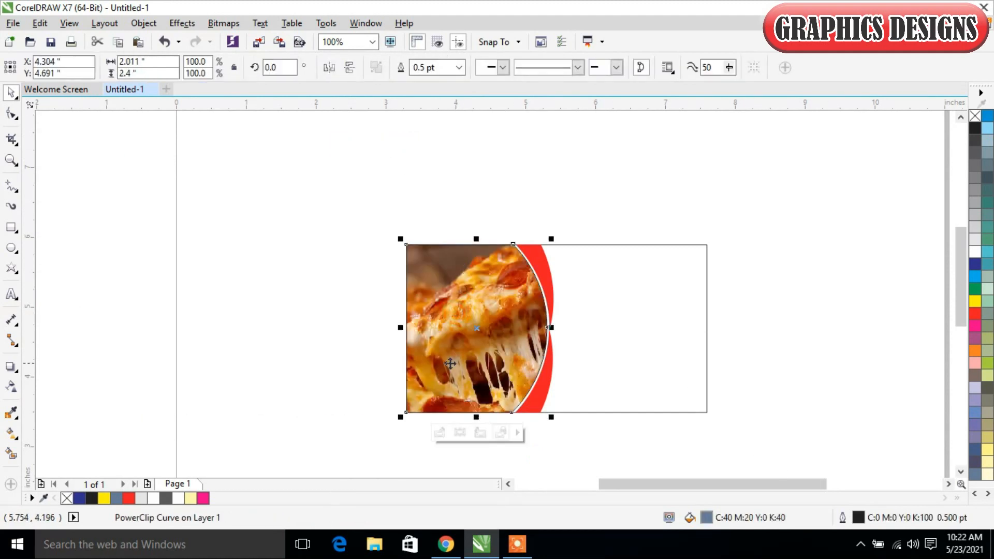
Step: Edit the PowerClip contents: scale the pizza photo to about 2.927 by 2.677 inches, shift it left to X 3.904, and finish editing
{"action": "right_click", "coordinate": [472, 342]}
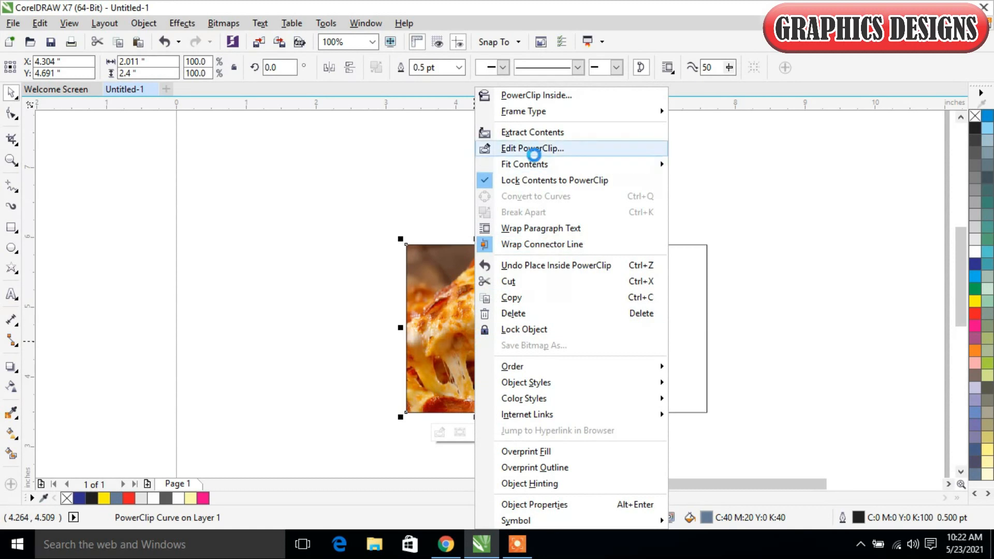
{"action": "left_click", "coordinate": [534, 150]}
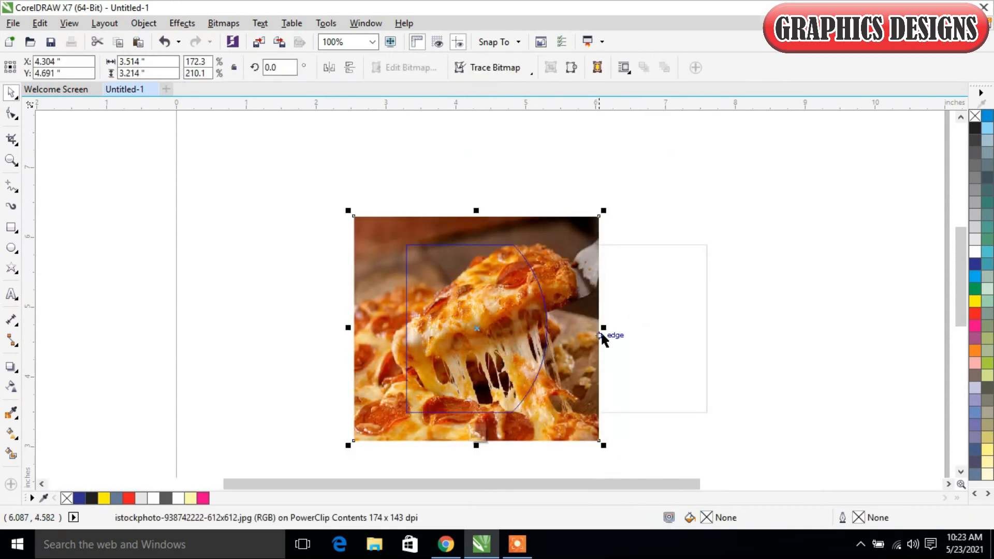
{"action": "left_click_drag", "start_coordinate": [604, 446], "coordinate": [584, 432]}
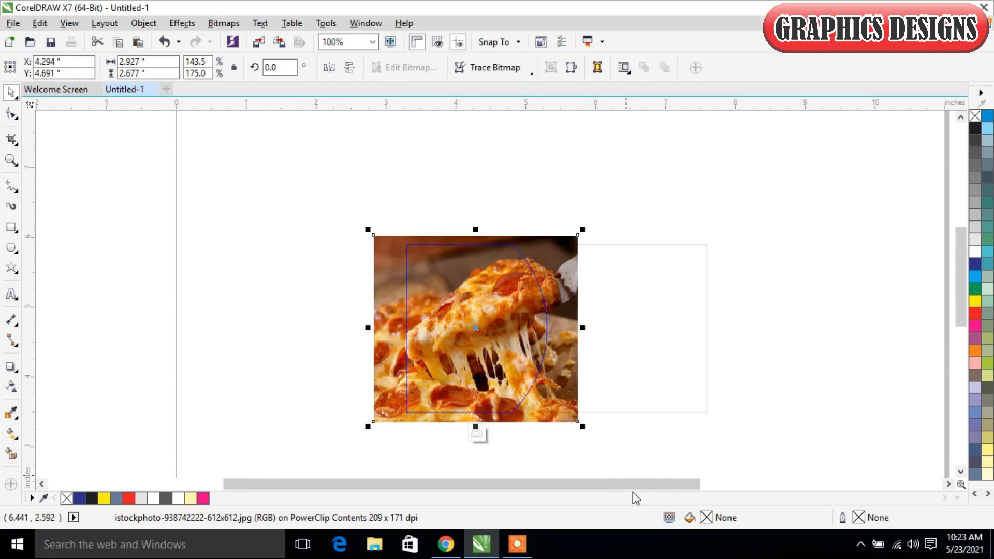
{"action": "key", "text": "Left"}
{"action": "key", "text": "Left"}
{"action": "key", "text": "Left"}
{"action": "key", "text": "Left"}
{"action": "key", "text": "Left"}
{"action": "key", "text": "Left"}
{"action": "key", "text": "Left"}
{"action": "key", "text": "Left"}
{"action": "key", "text": "Left"}
{"action": "key", "text": "Left"}
{"action": "key", "text": "Left"}
{"action": "key", "text": "Left"}
{"action": "key", "text": "Left"}
{"action": "key", "text": "Left"}
{"action": "key", "text": "Left"}
{"action": "key", "text": "Left"}
{"action": "key", "text": "Left"}
{"action": "key", "text": "Left"}
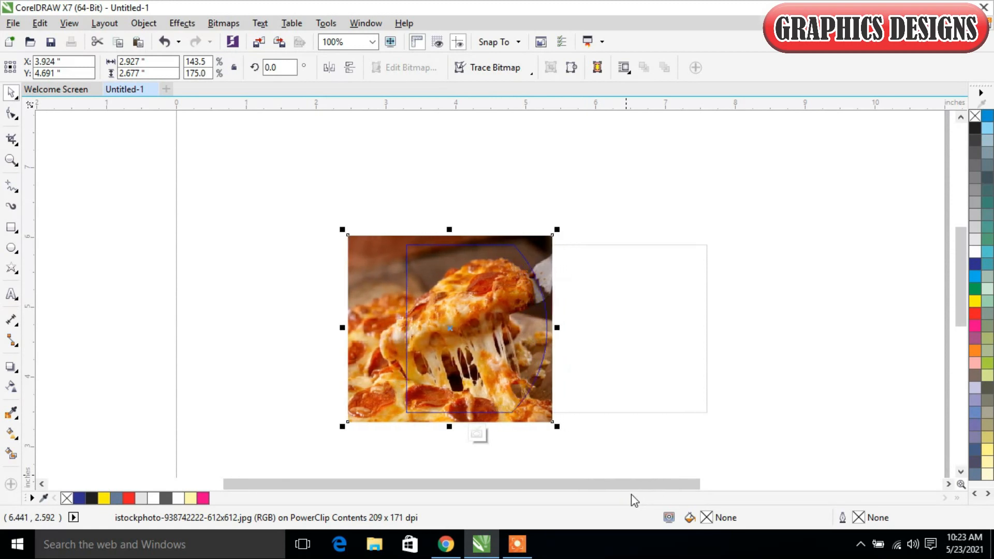
{"action": "key", "text": "Left"}
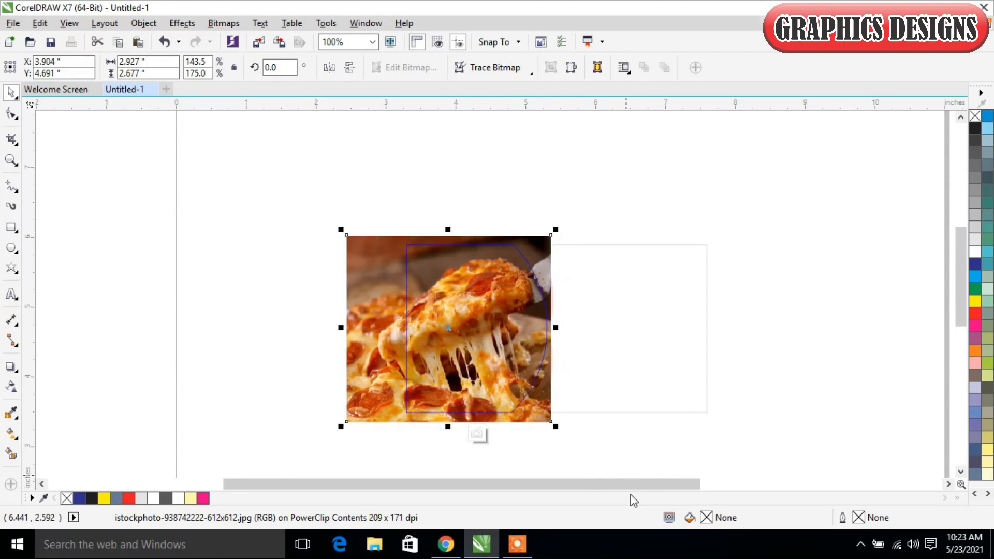
{"action": "left_click", "coordinate": [481, 437]}
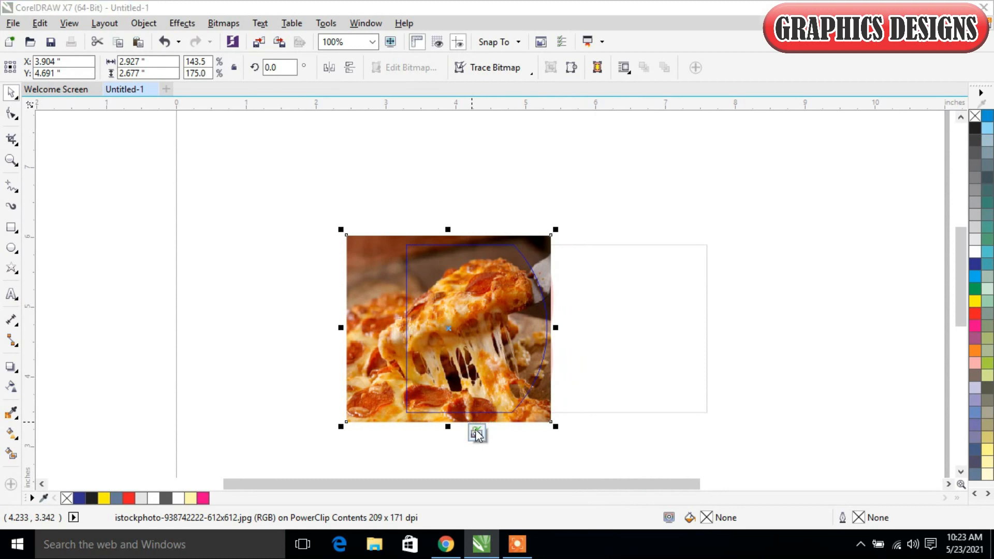
{"action": "left_click", "coordinate": [565, 440]}
Step: Apply a diagonal linear fountain fill to the card rectangle, running from white at the upper end to light grey at the lower end
{"action": "left_click", "coordinate": [618, 318]}
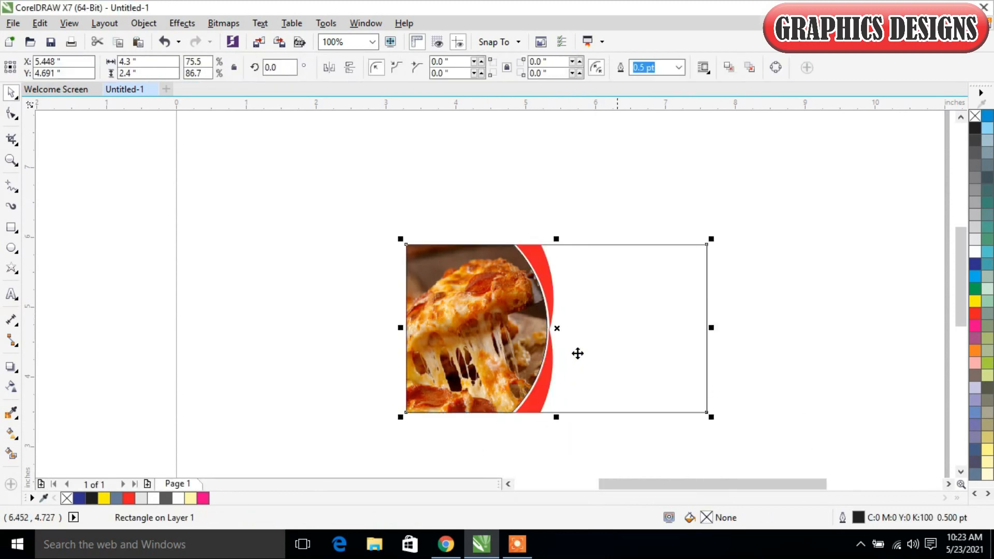
{"action": "left_click", "coordinate": [9, 436]}
{"action": "left_click_drag", "start_coordinate": [639, 294], "coordinate": [456, 473]}
{"action": "left_click", "coordinate": [638, 295]}
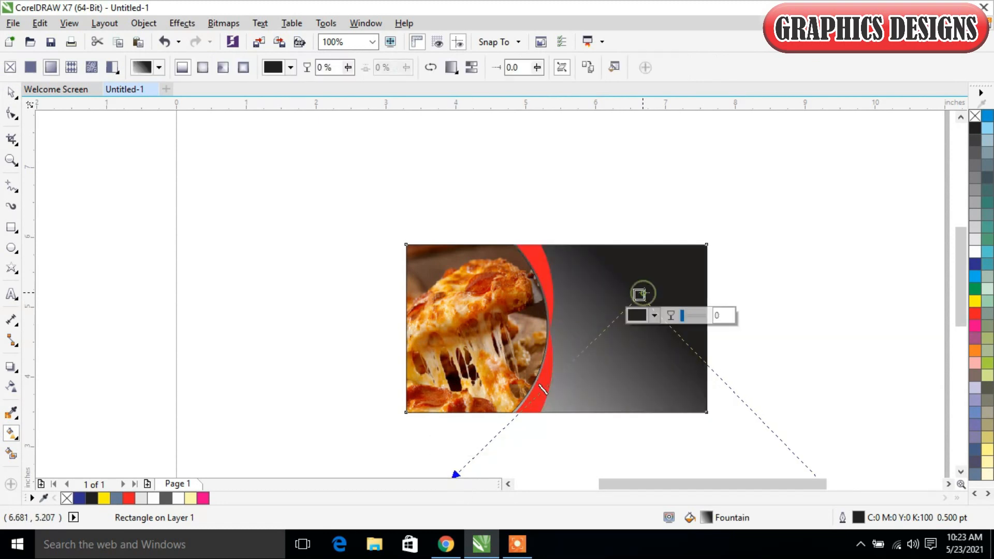
{"action": "left_click", "coordinate": [974, 252]}
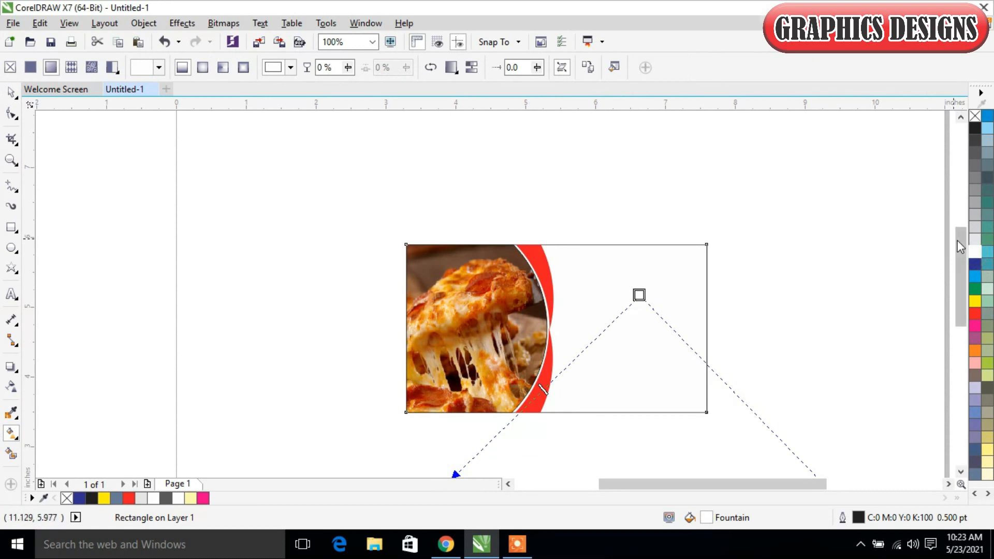
{"action": "left_click_drag", "start_coordinate": [957, 240], "coordinate": [955, 262]}
{"action": "left_click", "coordinate": [445, 399]}
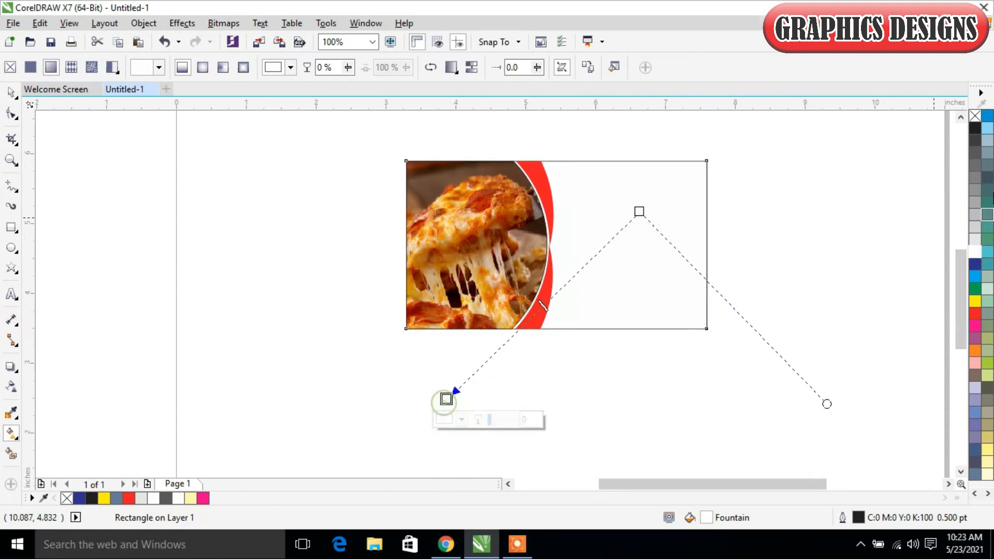
{"action": "left_click", "coordinate": [974, 239]}
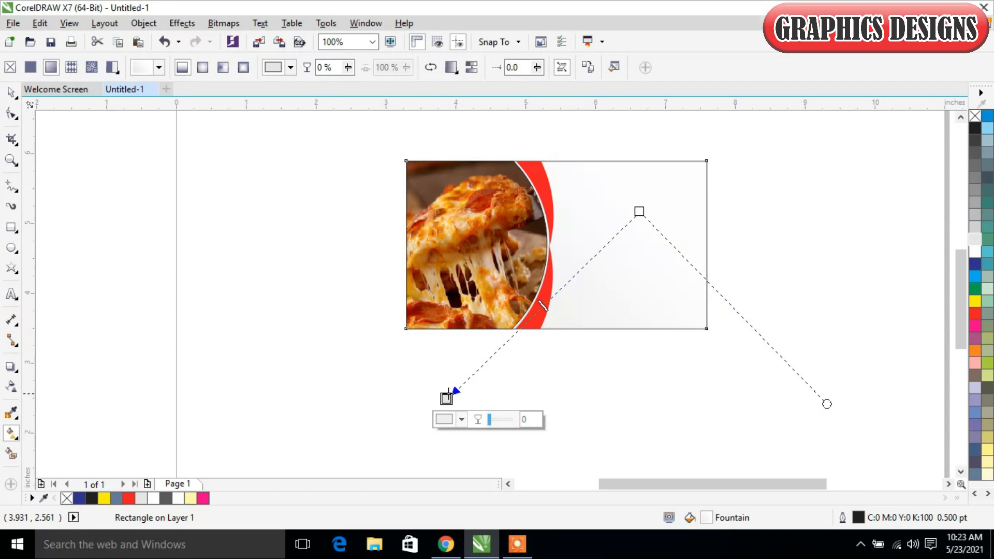
{"action": "left_click_drag", "start_coordinate": [445, 398], "coordinate": [384, 413]}
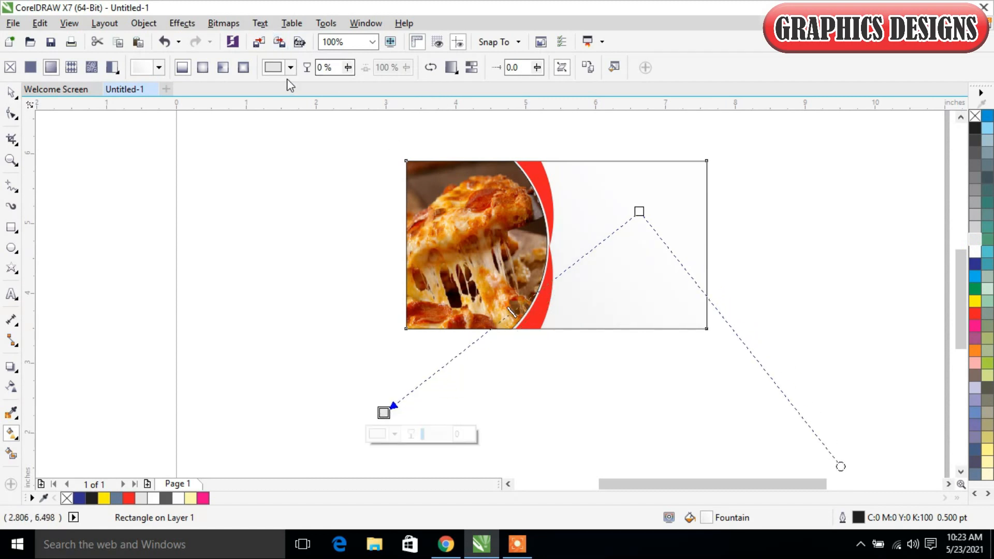
Step: Change the rectangle's fill to an elliptical fountain with a white centre and a light grey outer colour, extending well beyond the card
{"action": "left_click", "coordinate": [202, 67]}
{"action": "left_click_drag", "start_coordinate": [638, 212], "coordinate": [607, 267]}
{"action": "left_click_drag", "start_coordinate": [630, 212], "coordinate": [325, 406]}
{"action": "left_click", "coordinate": [631, 209]}
{"action": "left_click", "coordinate": [975, 252]}
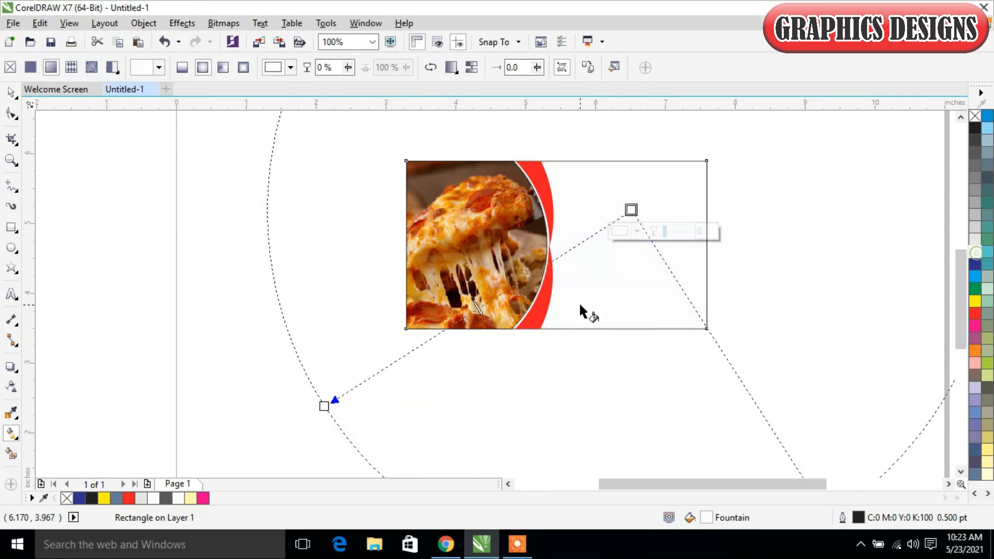
{"action": "left_click", "coordinate": [325, 407]}
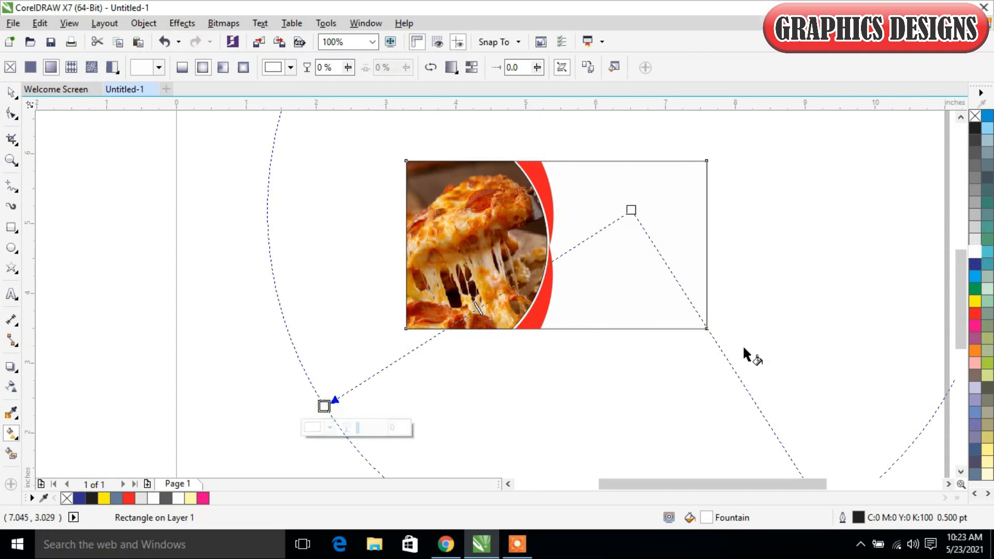
{"action": "left_click", "coordinate": [974, 238]}
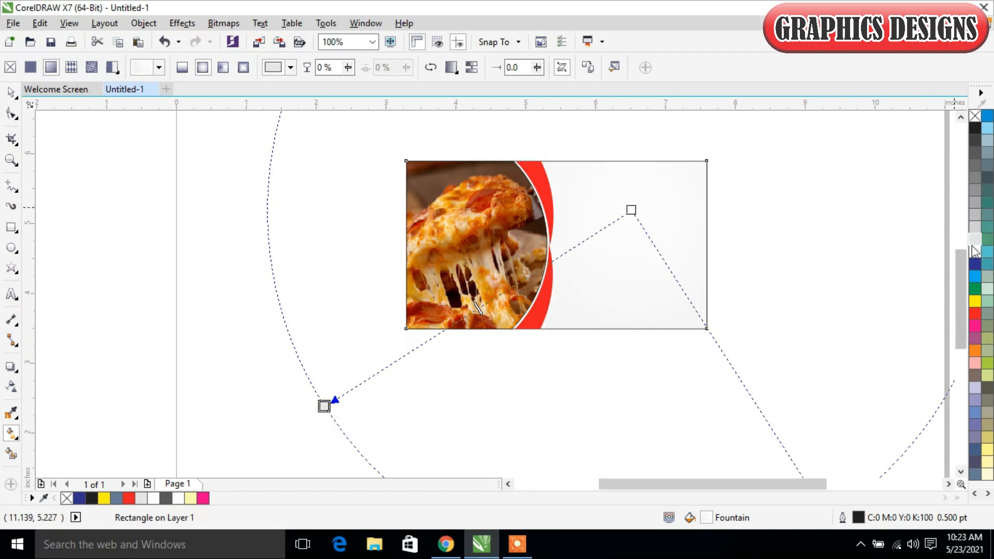
Step: Enlarge the elliptical fountain fill and reposition its white centre in the upper middle of the card's blank area
{"action": "left_click_drag", "start_coordinate": [651, 201], "coordinate": [236, 405]}
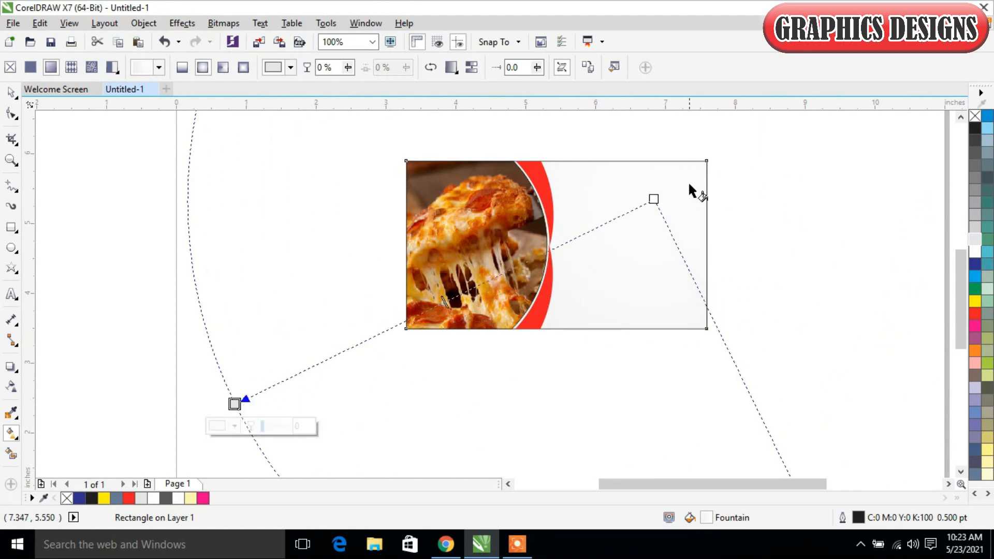
{"action": "left_click_drag", "start_coordinate": [654, 199], "coordinate": [639, 215]}
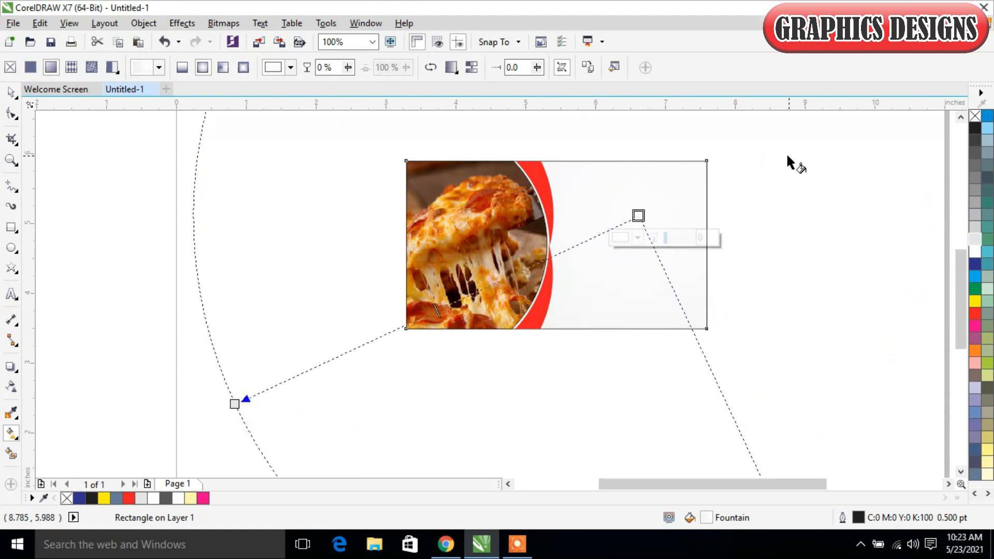
{"action": "left_click", "coordinate": [11, 93]}
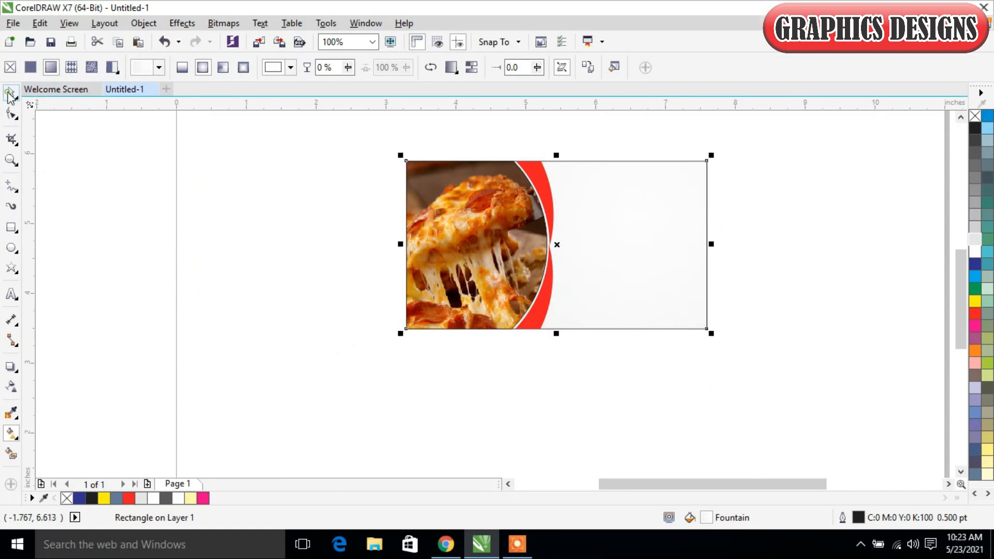
{"action": "left_click", "coordinate": [265, 282]}
Step: Move the Food Mafia logo beside the card's right edge and the small round pizza picture below the card
{"action": "key", "text": "F3"}
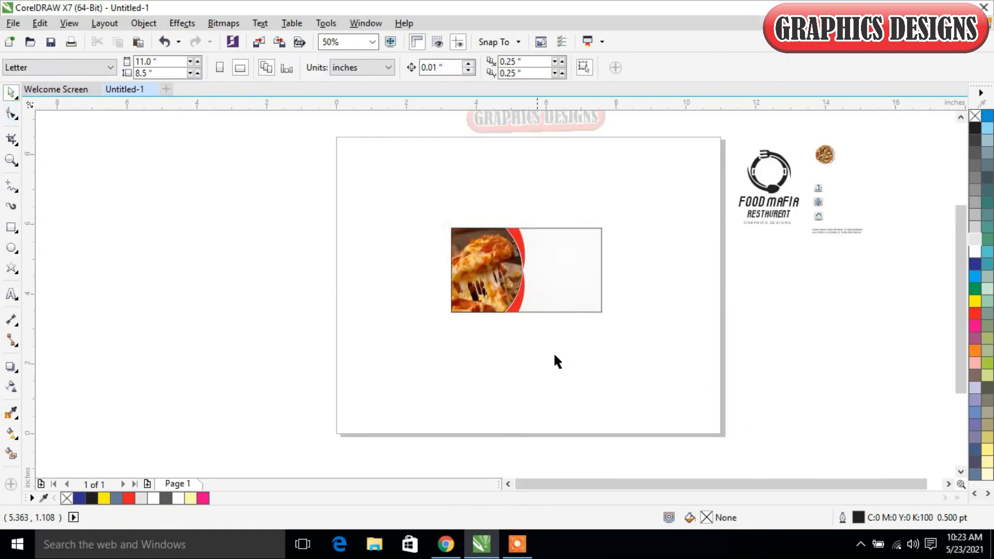
{"action": "left_click_drag", "start_coordinate": [771, 210], "coordinate": [655, 287]}
{"action": "left_click", "coordinate": [823, 164]}
{"action": "left_click_drag", "start_coordinate": [823, 165], "coordinate": [544, 340]}
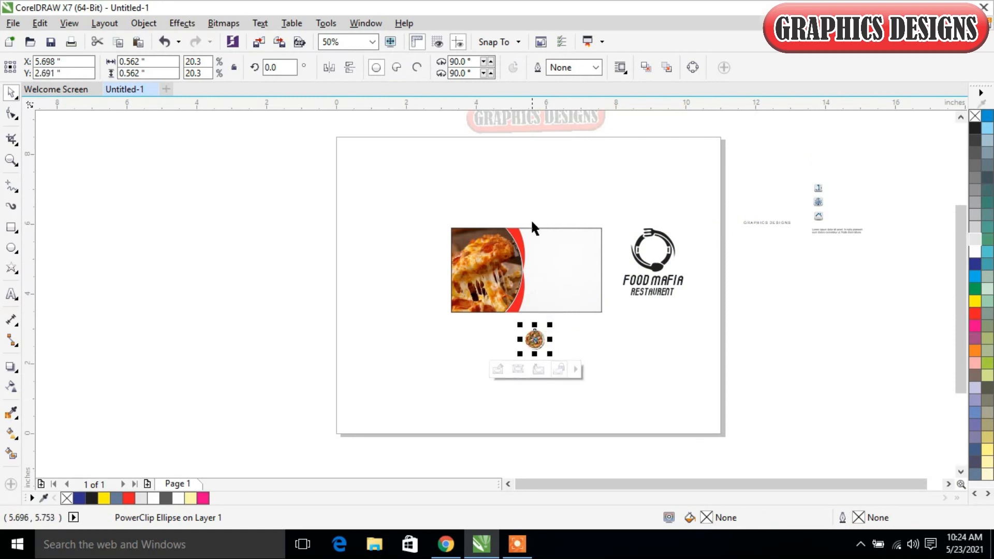
{"action": "left_click_drag", "start_coordinate": [432, 220], "coordinate": [717, 365]}
{"action": "left_click", "coordinate": [754, 390]}
Step: Ungroup the Food Mafia logo into separate objects
{"action": "left_click", "coordinate": [718, 264]}
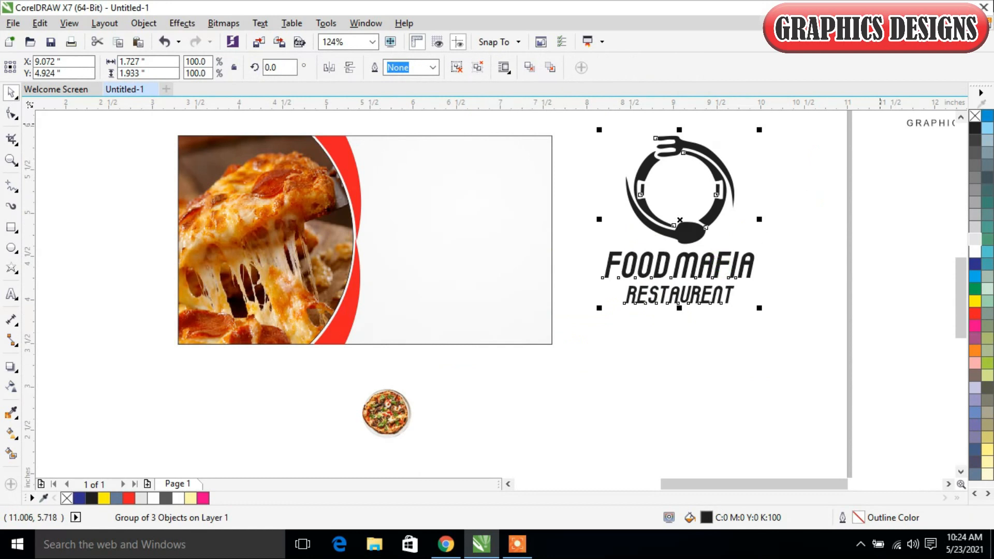
{"action": "left_click", "coordinate": [459, 68]}
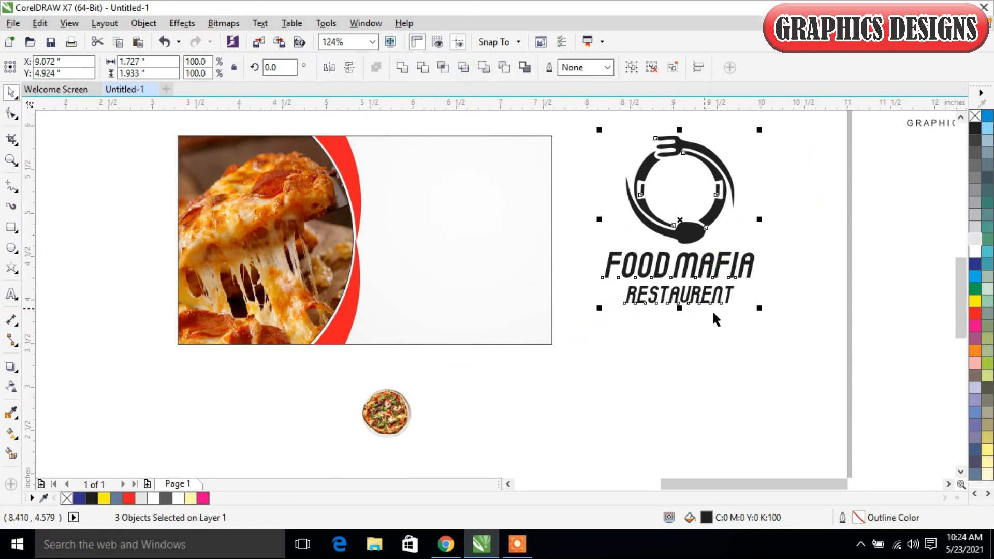
{"action": "left_click", "coordinate": [726, 332]}
{"action": "left_click_drag", "start_coordinate": [728, 267], "coordinate": [498, 159]}
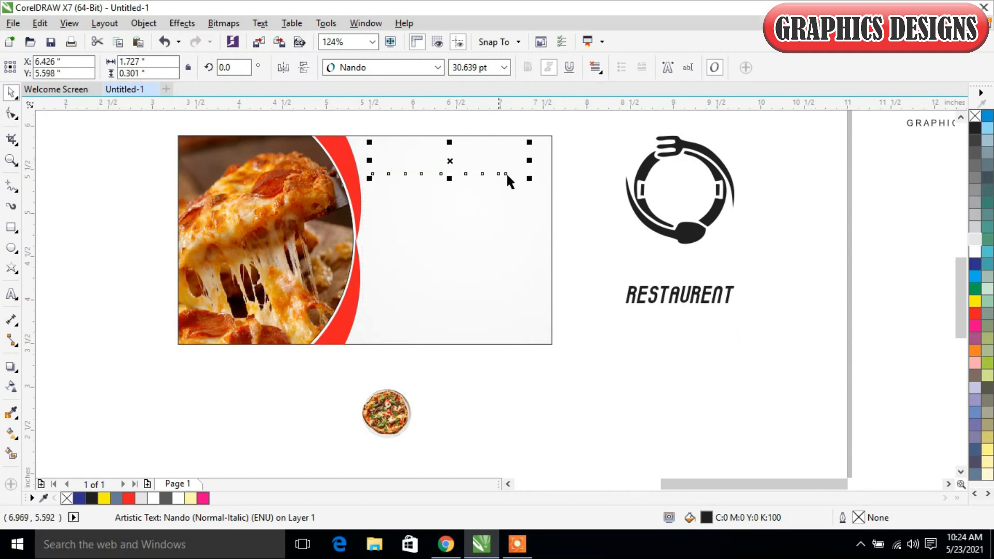
{"action": "left_click", "coordinate": [568, 274]}
{"action": "left_click", "coordinate": [698, 292]}
{"action": "left_click_drag", "start_coordinate": [698, 292], "coordinate": [452, 189]}
{"action": "right_click", "coordinate": [451, 189]}
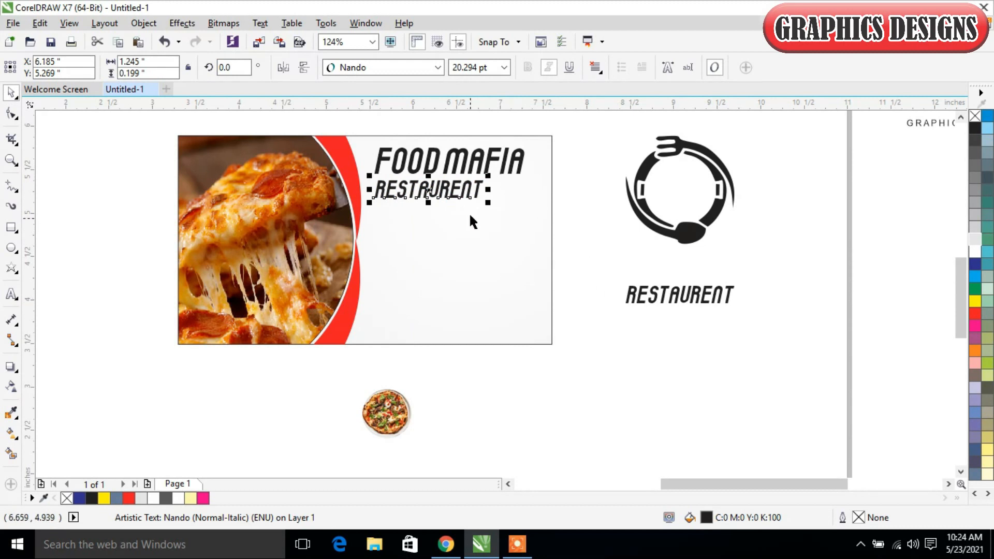
{"action": "key", "text": "ctrl+z"}
{"action": "key", "text": "ctrl+z"}
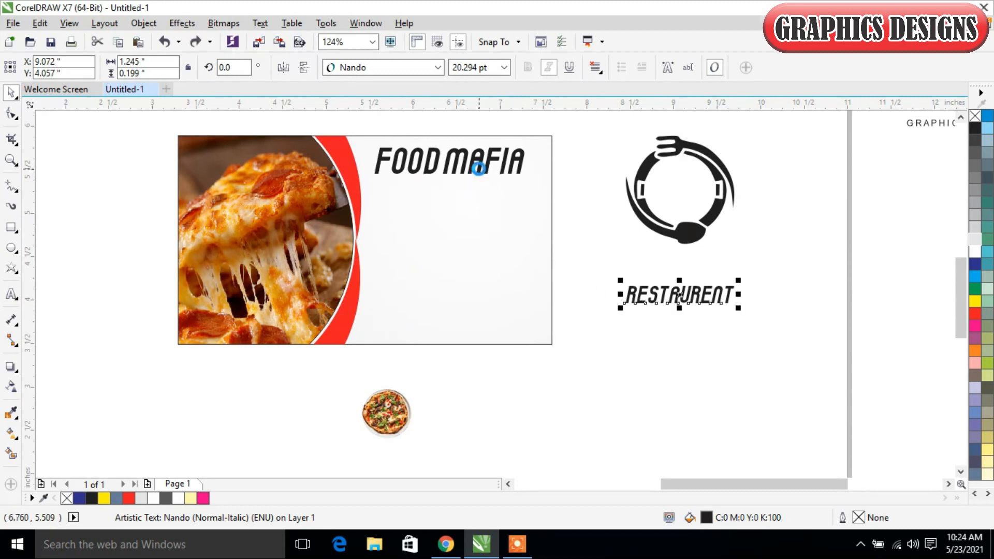
{"action": "key", "text": "ctrl+z"}
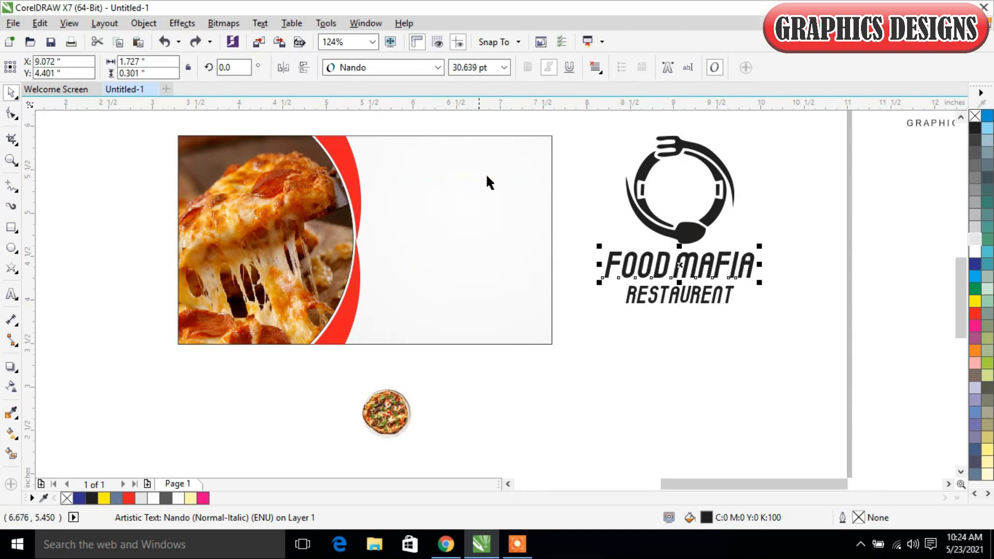
Step: Copy the FOOD MAFIA and RESTAURENT texts together onto the upper part of the card's light area
{"action": "left_click", "coordinate": [700, 324]}
{"action": "left_click_drag", "start_coordinate": [771, 341], "coordinate": [561, 244]}
{"action": "left_click_drag", "start_coordinate": [719, 264], "coordinate": [484, 162]}
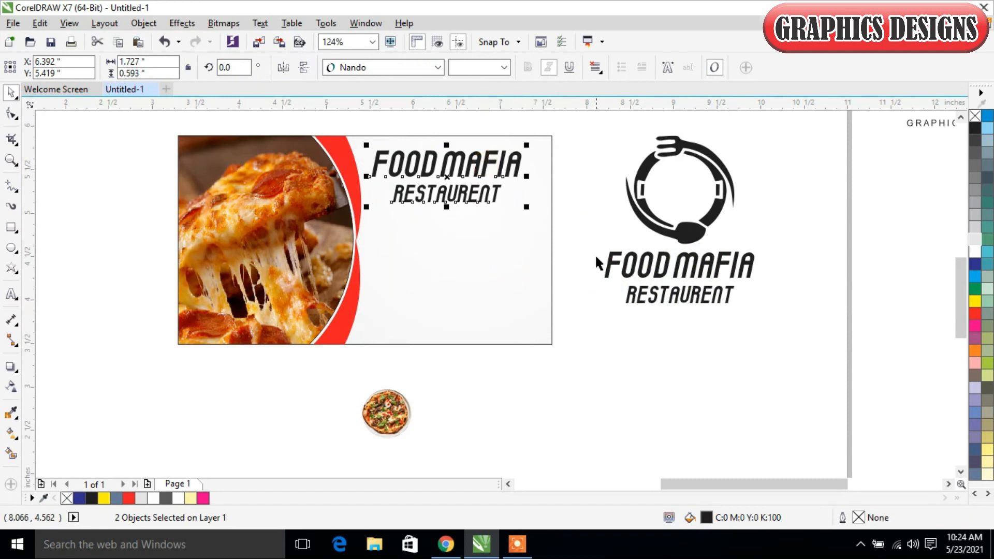
{"action": "left_click", "coordinate": [601, 327]}
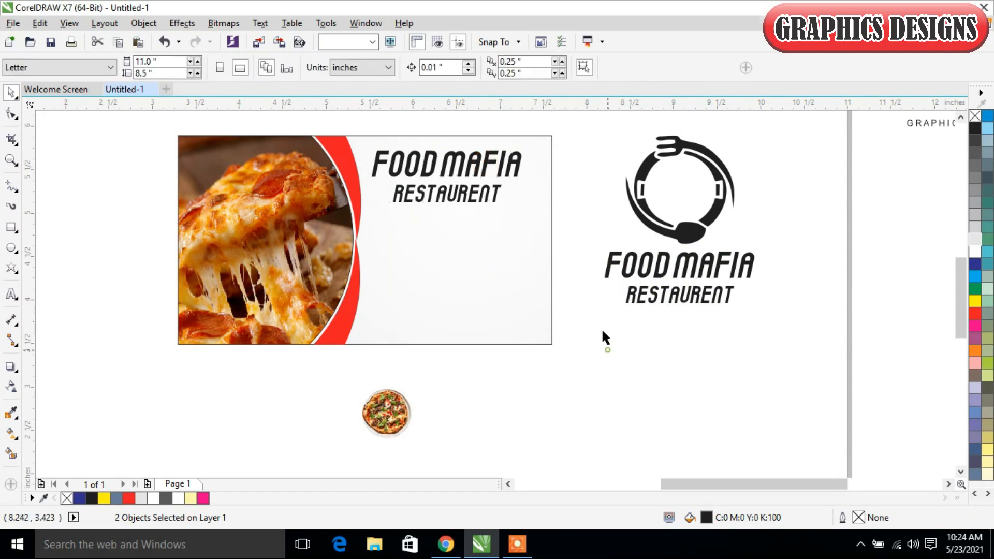
Step: Nudge the card's RESTAURENT text left to X 6.122 inches so it lines up with the start of FOOD MAFIA
{"action": "left_click", "coordinate": [501, 166]}
{"action": "left_click", "coordinate": [584, 156]}
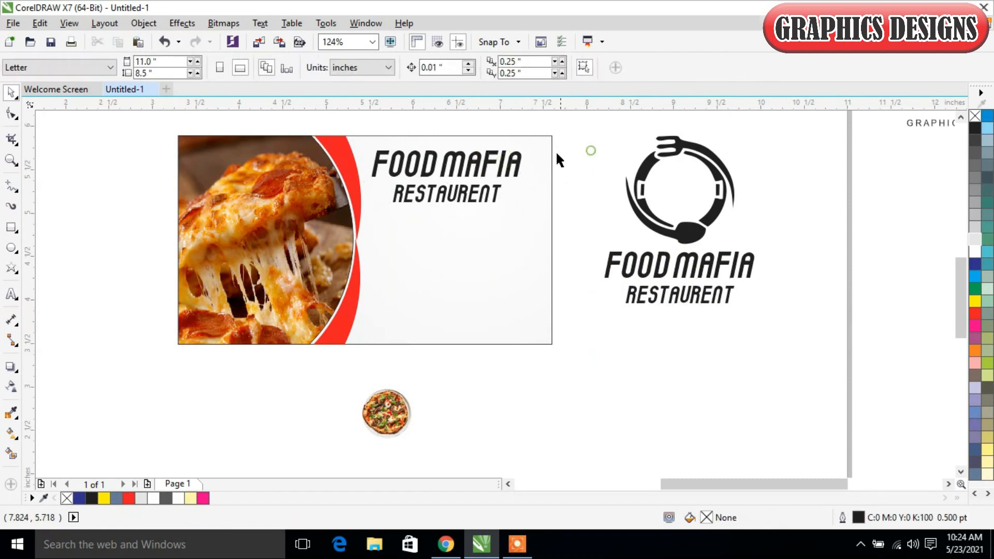
{"action": "left_click", "coordinate": [496, 196]}
{"action": "key", "text": "Left"}
{"action": "key", "text": "Left"}
{"action": "key", "text": "Left"}
{"action": "key", "text": "Left"}
{"action": "key", "text": "Left"}
{"action": "key", "text": "Left"}
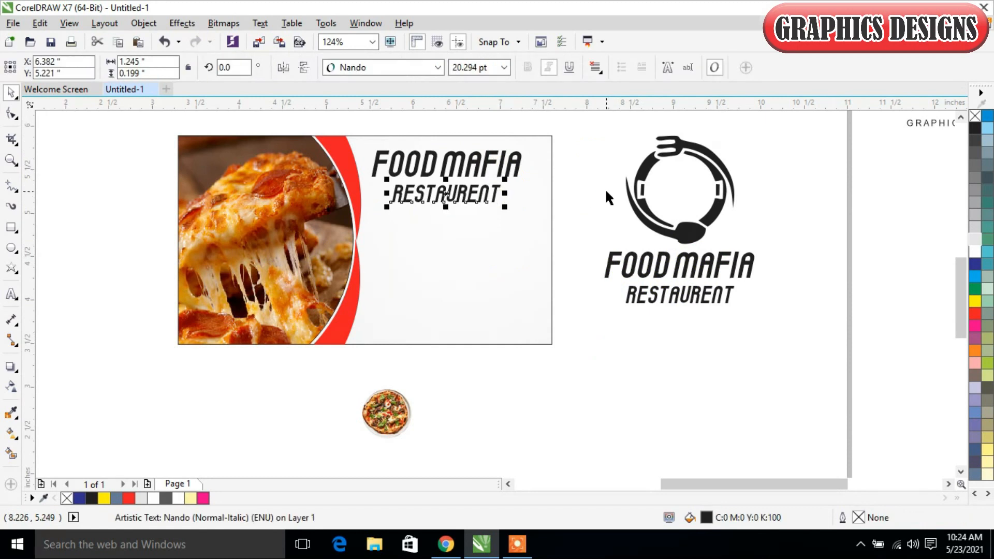
{"action": "key", "text": "Left"}
{"action": "key", "text": "Left"}
{"action": "key", "text": "Left"}
{"action": "key", "text": "Left"}
{"action": "key", "text": "Left"}
{"action": "key", "text": "Left"}
{"action": "key", "text": "Left"}
{"action": "key", "text": "Left"}
{"action": "key", "text": "Left"}
{"action": "key", "text": "Left"}
{"action": "key", "text": "Left"}
{"action": "key", "text": "Left"}
{"action": "key", "text": "Left"}
{"action": "key", "text": "Left"}
{"action": "key", "text": "Left"}
{"action": "key", "text": "Left"}
{"action": "key", "text": "Left"}
{"action": "key", "text": "Left"}
{"action": "key", "text": "Left"}
{"action": "key", "text": "Left"}
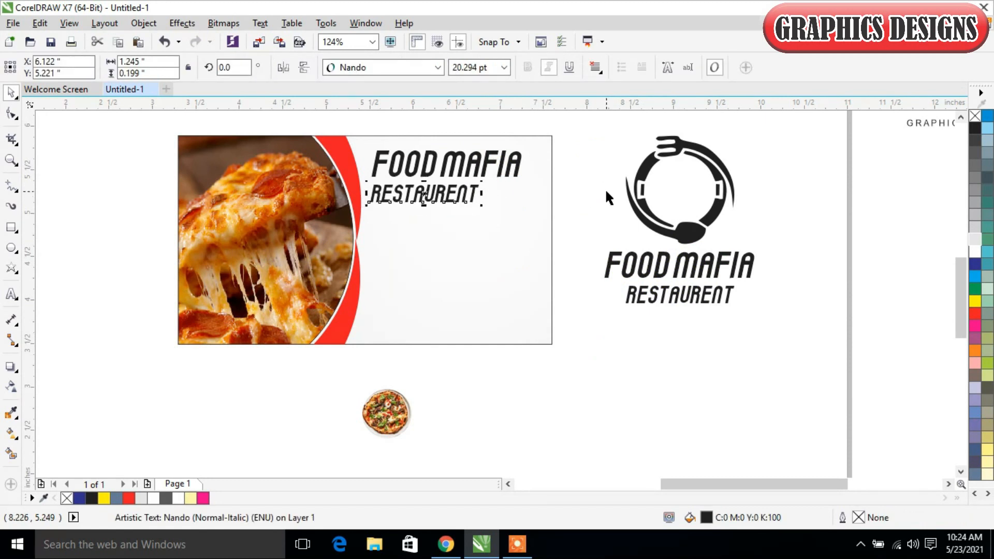
{"action": "left_click", "coordinate": [652, 383]}
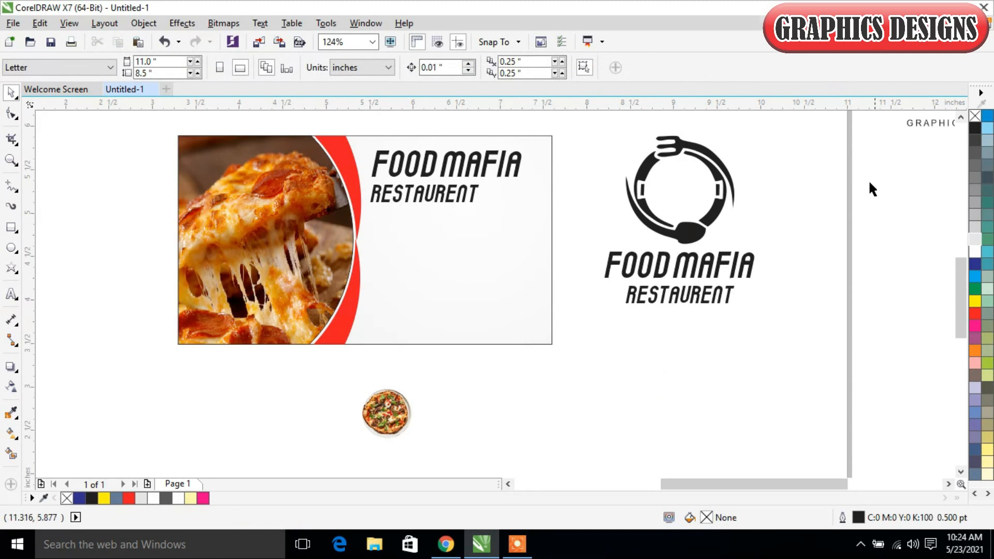
Step: Move the round pizza picture onto the card's lower area at about X 5.81, Y 3.876 inches, and scale it down
{"action": "left_click", "coordinate": [400, 420]}
{"action": "left_click_drag", "start_coordinate": [400, 419], "coordinate": [412, 292]}
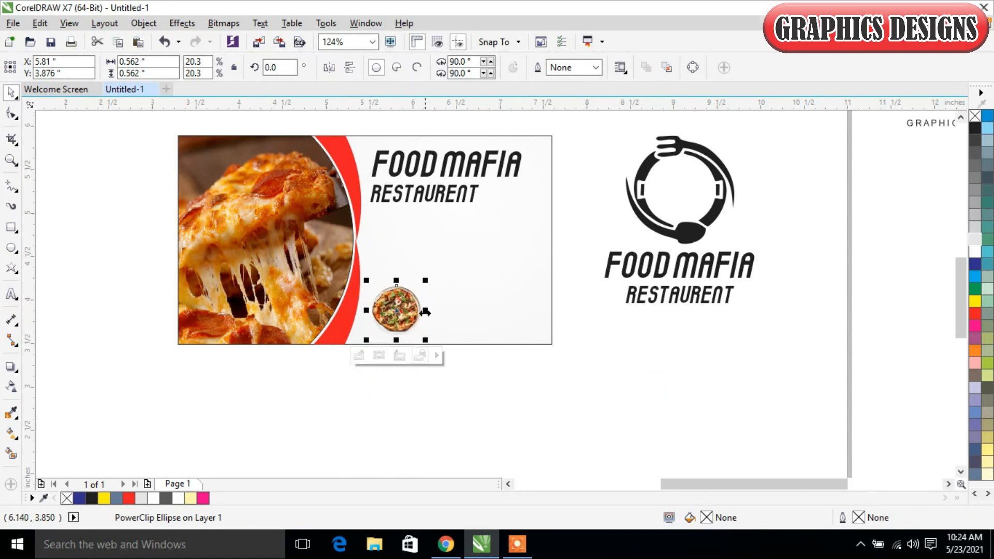
{"action": "left_click_drag", "start_coordinate": [424, 282], "coordinate": [447, 315]}
{"action": "left_click", "coordinate": [446, 400]}
Step: Scale the round pizza picture down to 0.383 inches and place a copy beside it at X 6.392 inches
{"action": "left_click", "coordinate": [396, 311]}
{"action": "double_click", "coordinate": [460, 314]}
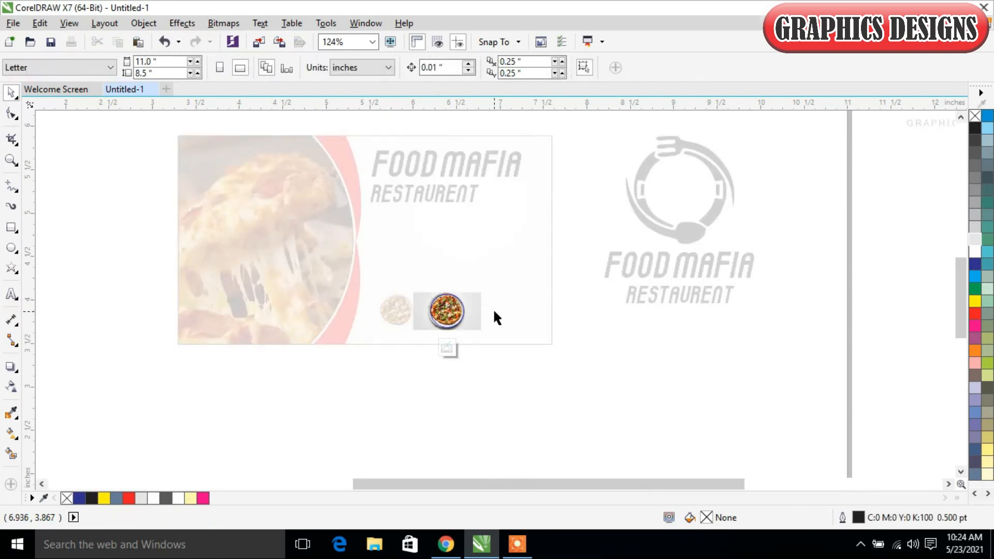
{"action": "left_click", "coordinate": [446, 348]}
{"action": "left_click", "coordinate": [460, 405]}
{"action": "left_click", "coordinate": [454, 309]}
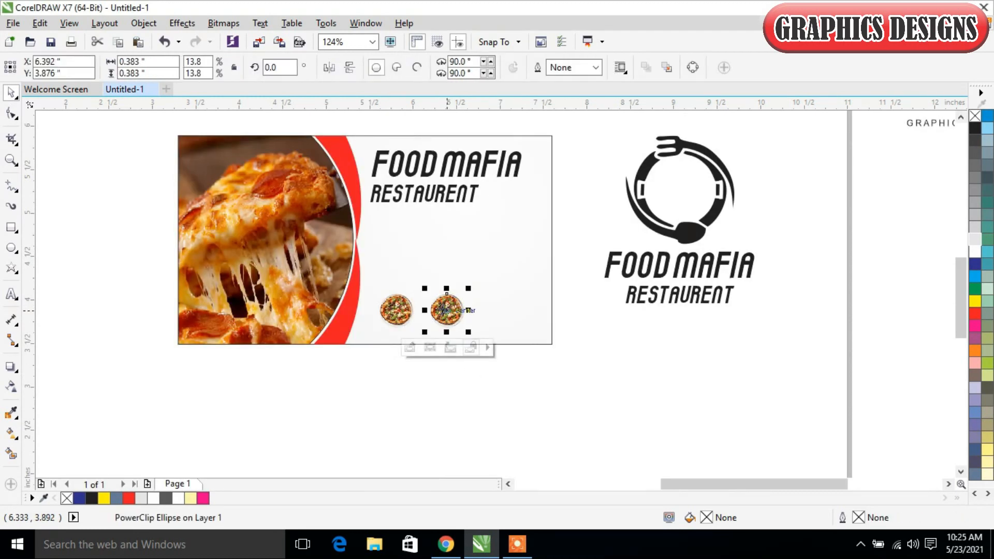
{"action": "key", "text": "Escape"}
{"action": "left_click", "coordinate": [448, 315]}
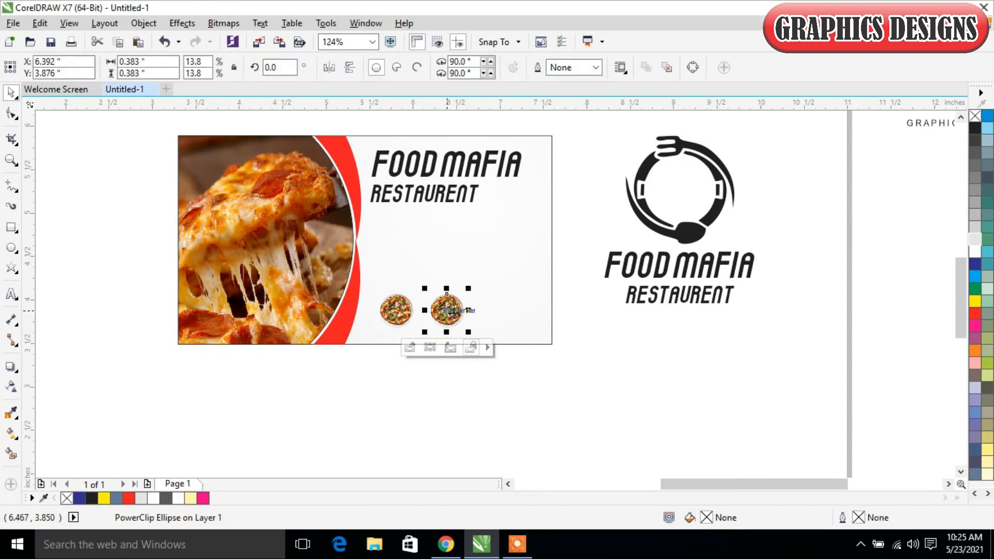
{"action": "key", "text": "Escape"}
{"action": "double_click", "coordinate": [454, 313]}
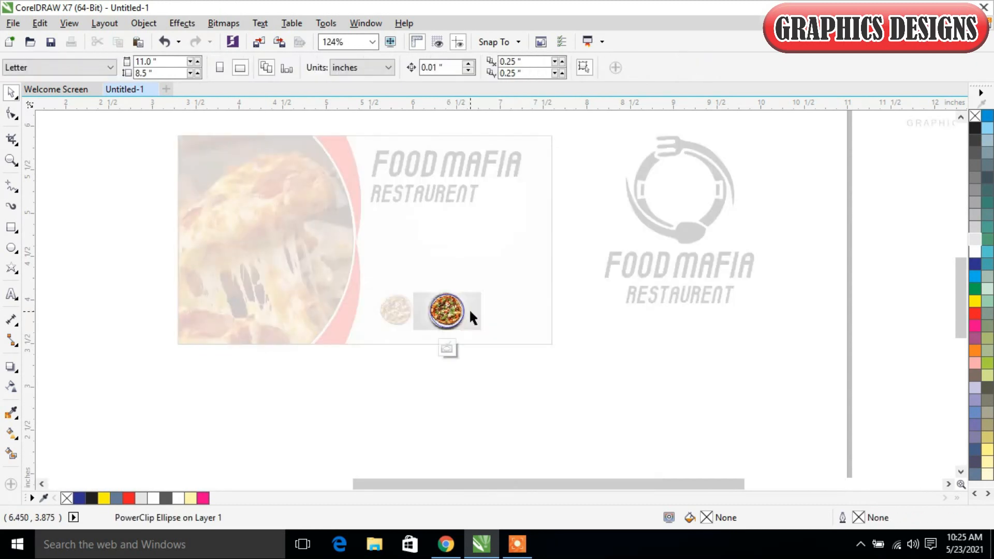
{"action": "left_click", "coordinate": [446, 348]}
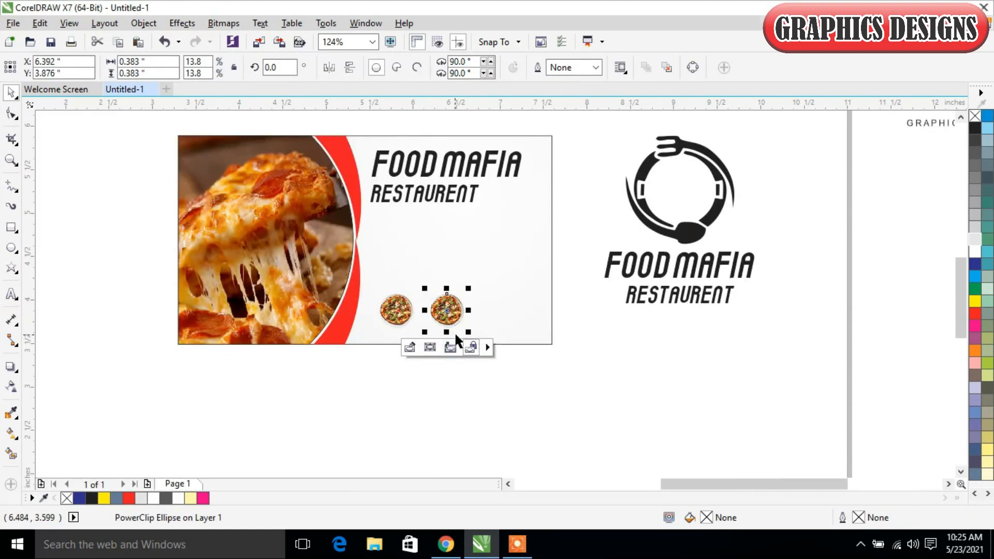
Step: Copy the second pizza picture to X 6.975 inches and lower all three round pictures to Y 3.756 inches
{"action": "left_click_drag", "start_coordinate": [453, 307], "coordinate": [500, 309]}
{"action": "left_click", "coordinate": [513, 417]}
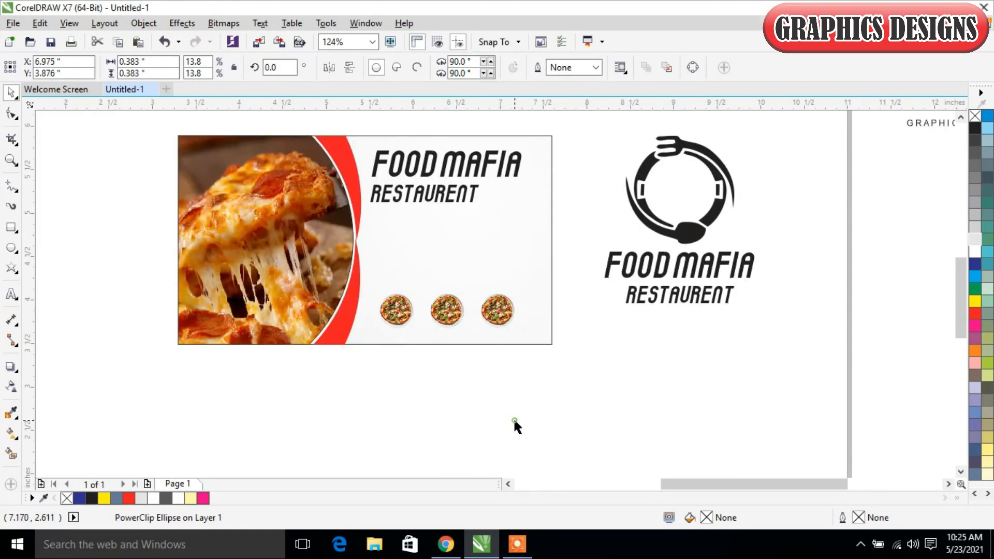
{"action": "left_click_drag", "start_coordinate": [528, 370], "coordinate": [340, 273]}
{"action": "key", "text": "Down"}
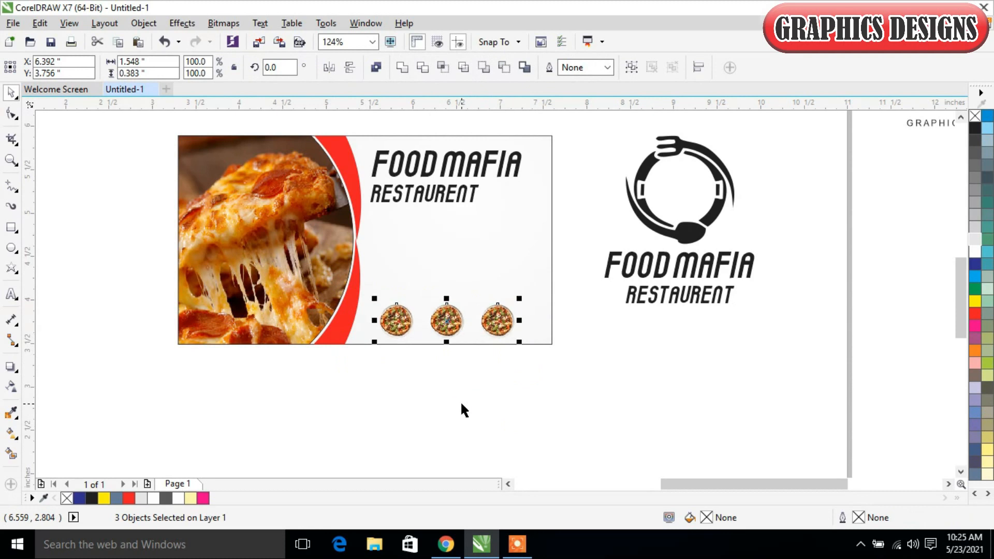
{"action": "left_click", "coordinate": [510, 398]}
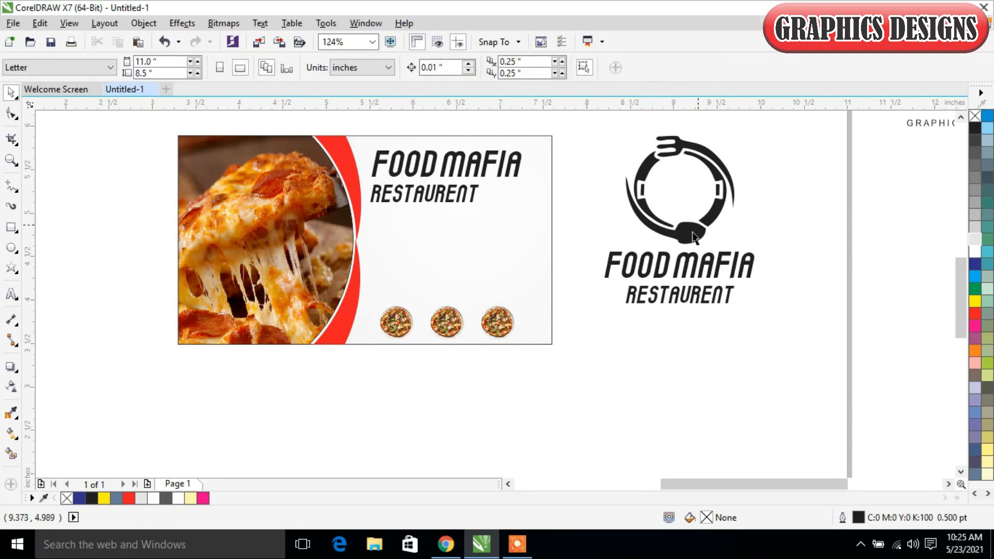
Step: Move the group of three contact icons onto the card at X 5.805, Y 4.531 inches, and the Lorem ipsum text just below the card
{"action": "scroll", "coordinate": [693, 237], "scroll_direction": "down", "scroll_amount": 2}
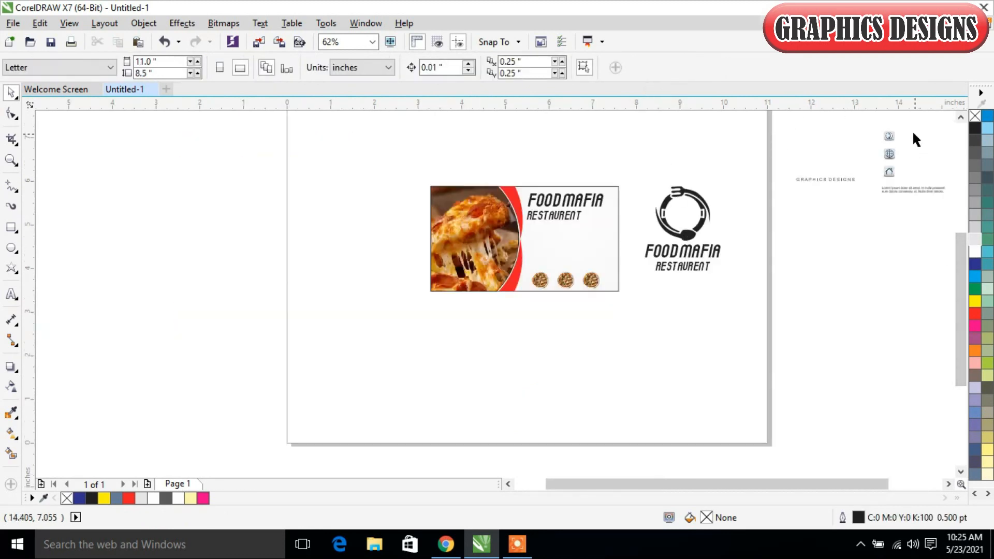
{"action": "left_click_drag", "start_coordinate": [874, 124], "coordinate": [537, 247]}
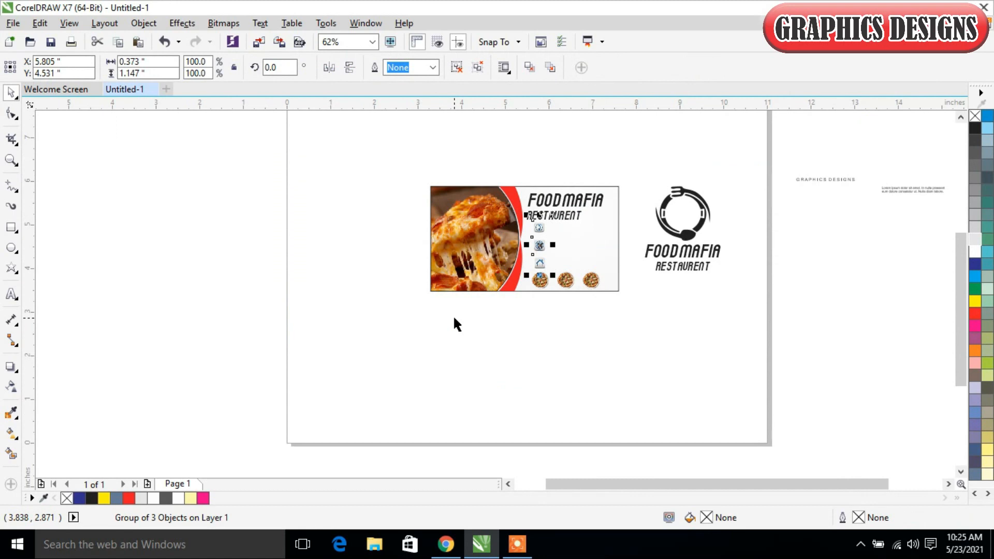
{"action": "left_click_drag", "start_coordinate": [892, 182], "coordinate": [562, 313]}
Step: Scale the icon group down to 0.295 by 0.907 inches and move the Lorem ipsum text beside the globe icon at X 6.719, Y 4.551 inches
{"action": "left_click_drag", "start_coordinate": [409, 163], "coordinate": [696, 341]}
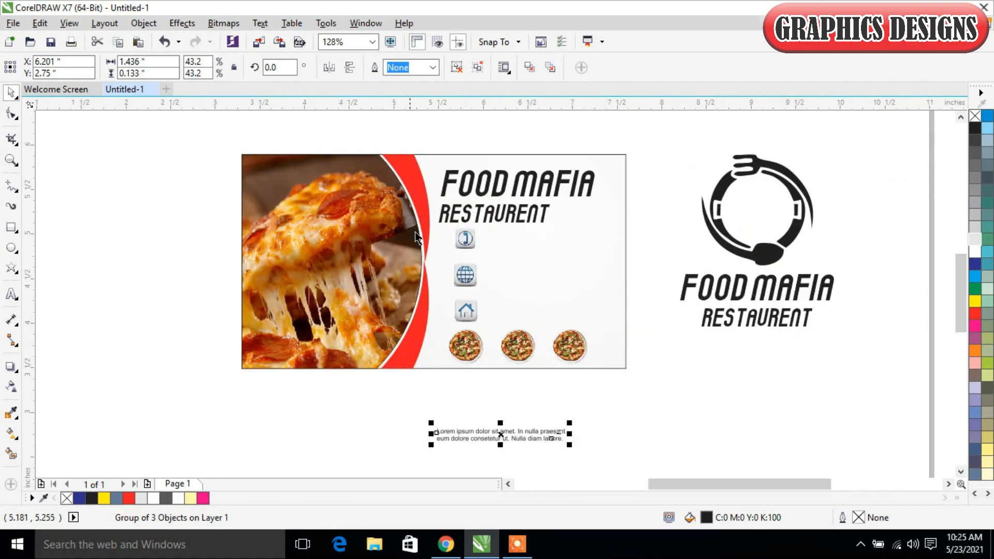
{"action": "left_click", "coordinate": [469, 244]}
{"action": "left_click_drag", "start_coordinate": [484, 219], "coordinate": [482, 229]}
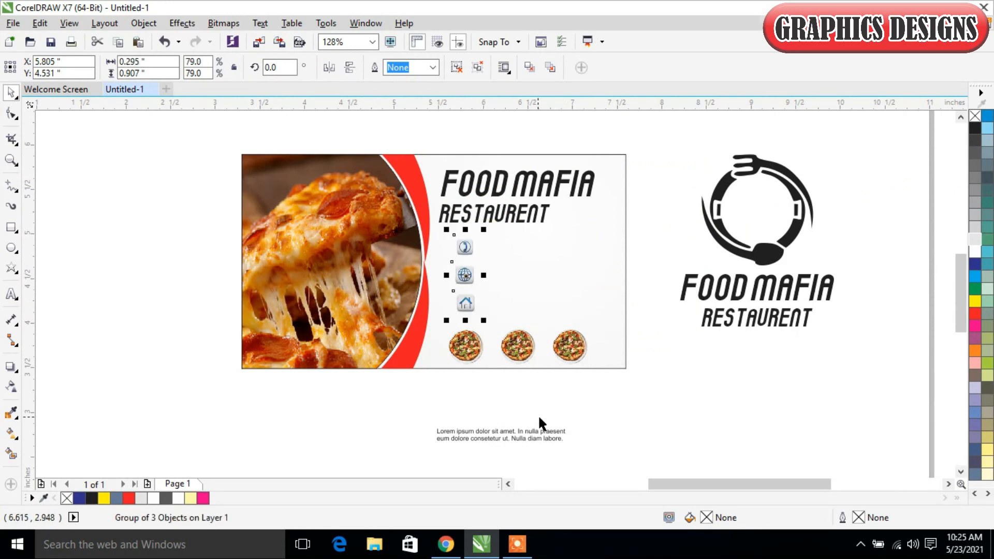
{"action": "left_click", "coordinate": [540, 431]}
{"action": "left_click_drag", "start_coordinate": [556, 433], "coordinate": [603, 275]}
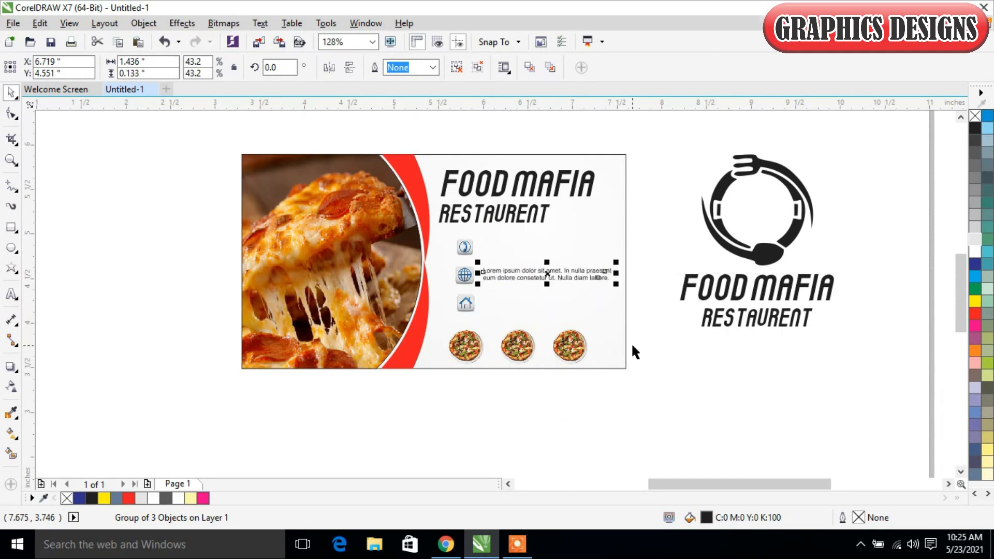
Step: Copy the Lorem ipsum text beside the house icon at Y 4.223 inches and beside the phone icon
{"action": "left_click_drag", "start_coordinate": [322, 123], "coordinate": [696, 390]}
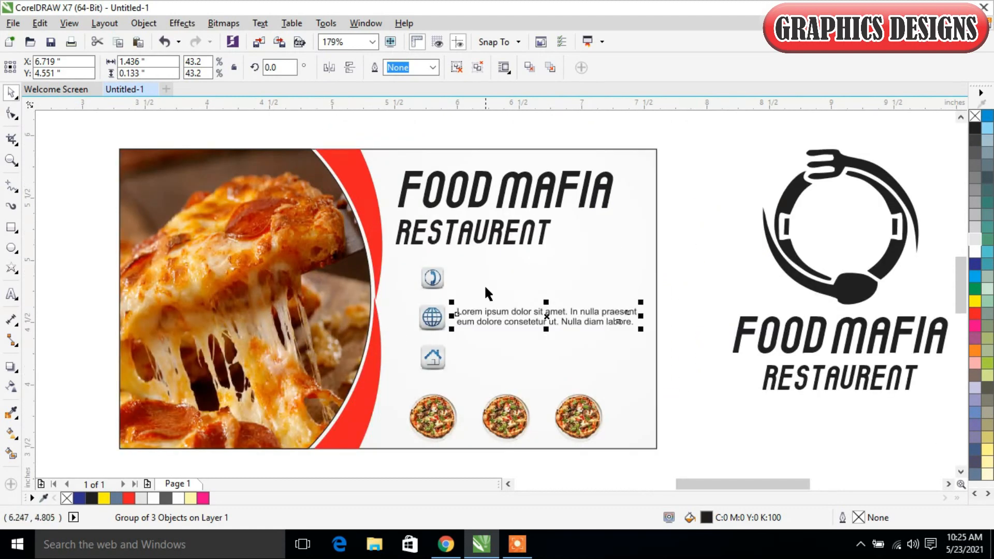
{"action": "left_click", "coordinate": [554, 305]}
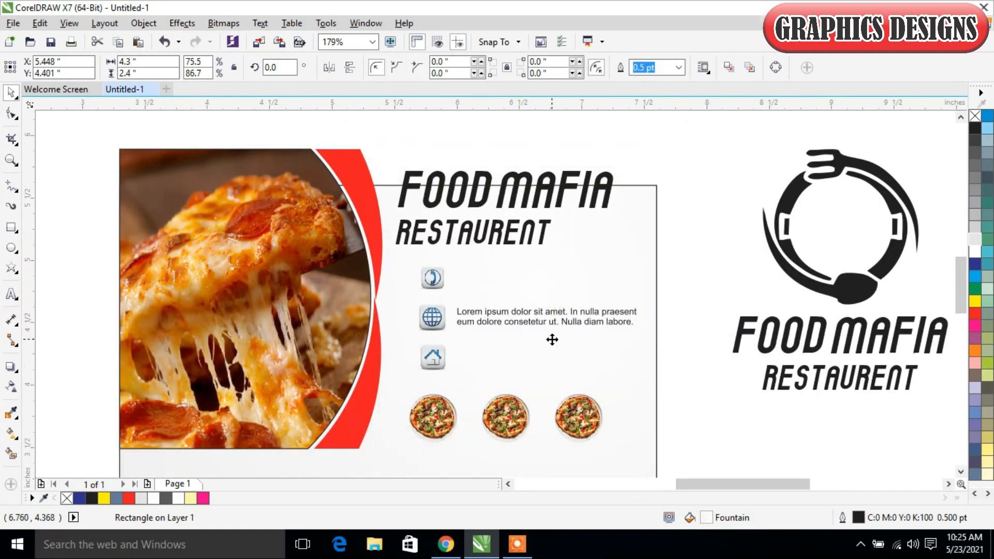
{"action": "key", "text": "ctrl+z"}
{"action": "left_click", "coordinate": [557, 314]}
{"action": "left_click_drag", "start_coordinate": [557, 312], "coordinate": [560, 352]}
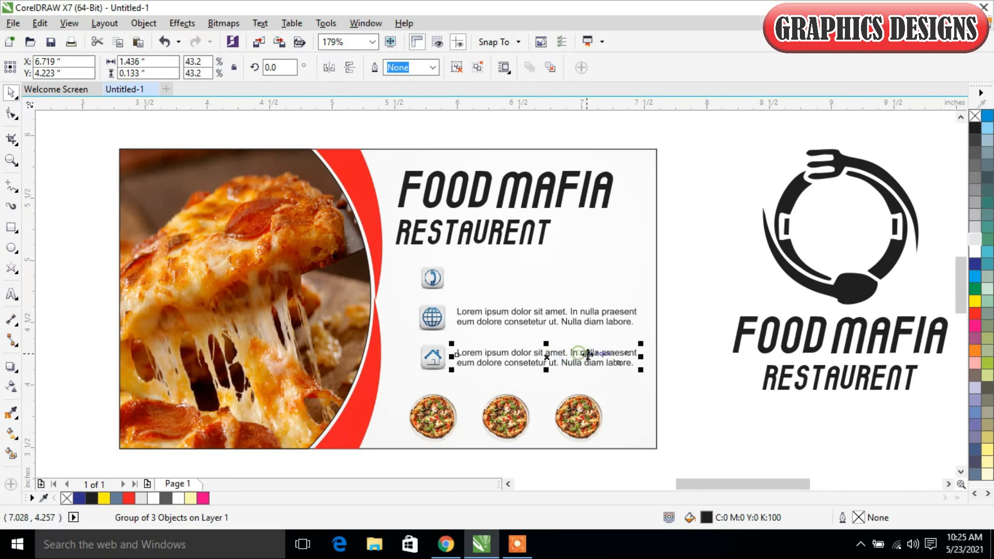
{"action": "left_click_drag", "start_coordinate": [590, 351], "coordinate": [586, 278]}
{"action": "left_click", "coordinate": [722, 255]}
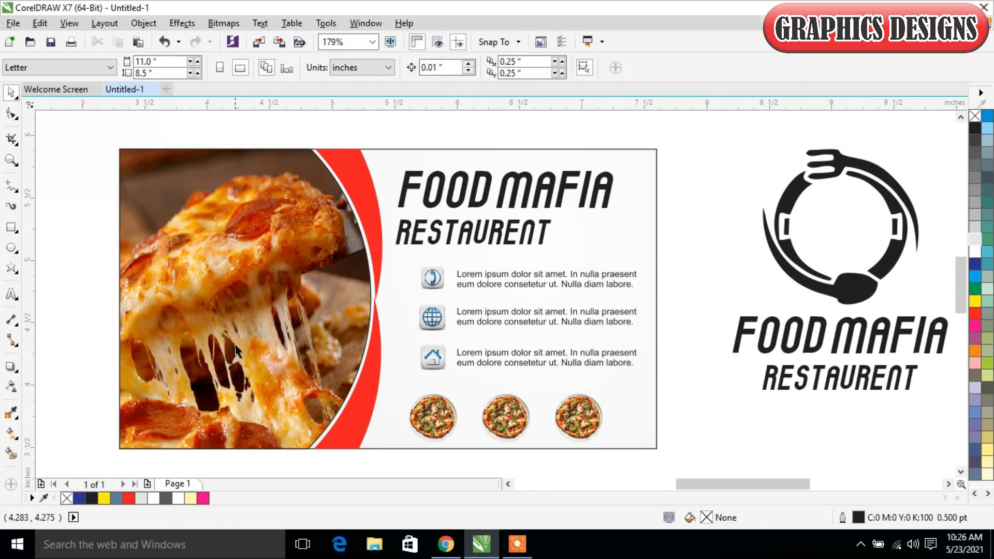
{"action": "left_click_drag", "start_coordinate": [552, 339], "coordinate": [399, 252]}
{"action": "left_click_drag", "start_coordinate": [644, 249], "coordinate": [640, 255]}
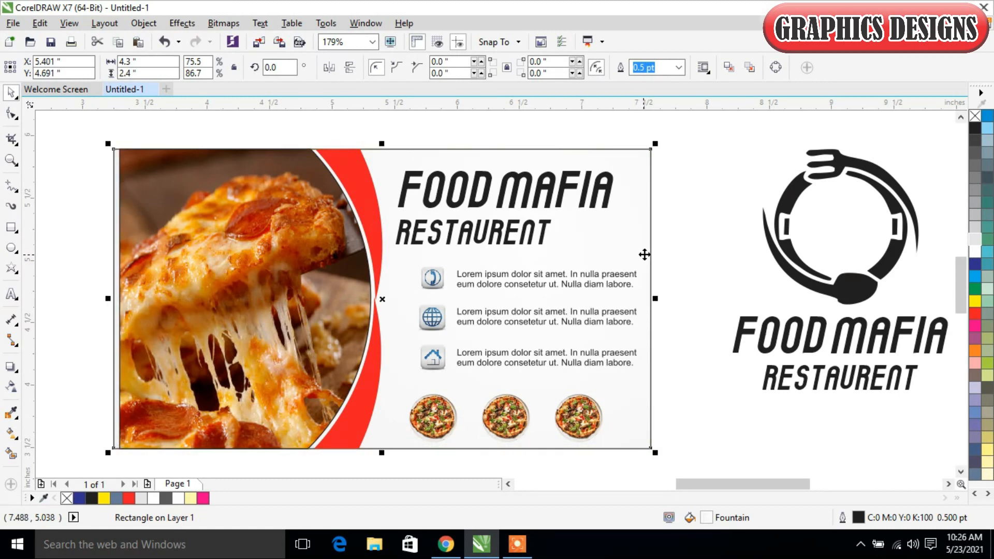
{"action": "key", "text": "ctrl+z"}
{"action": "left_click", "coordinate": [692, 257]}
Step: Scale the icons and their text blocks together to 1.466 by 0.747 inches and nudge them left to X 6.307 inches
{"action": "left_click_drag", "start_coordinate": [678, 398], "coordinate": [410, 260]}
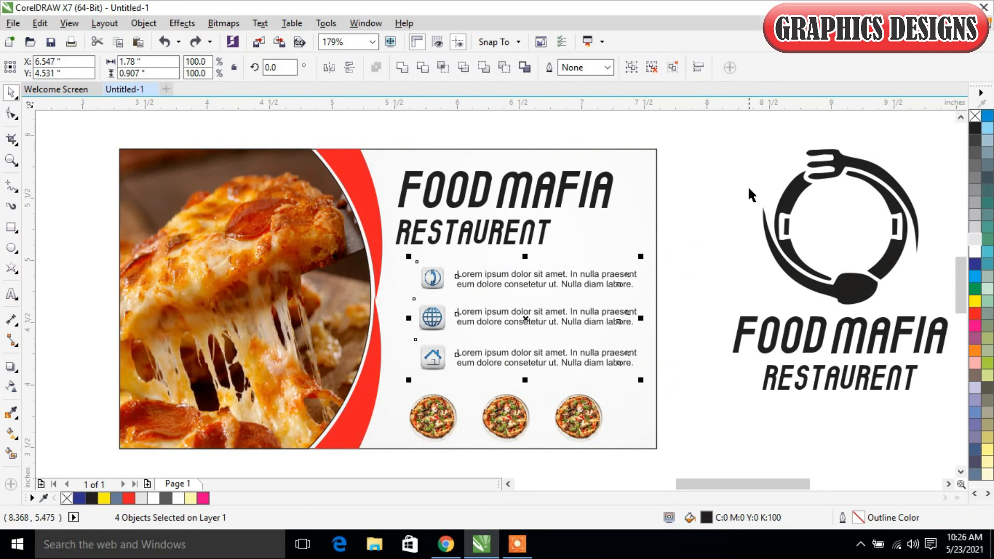
{"action": "left_click_drag", "start_coordinate": [642, 254], "coordinate": [633, 261]}
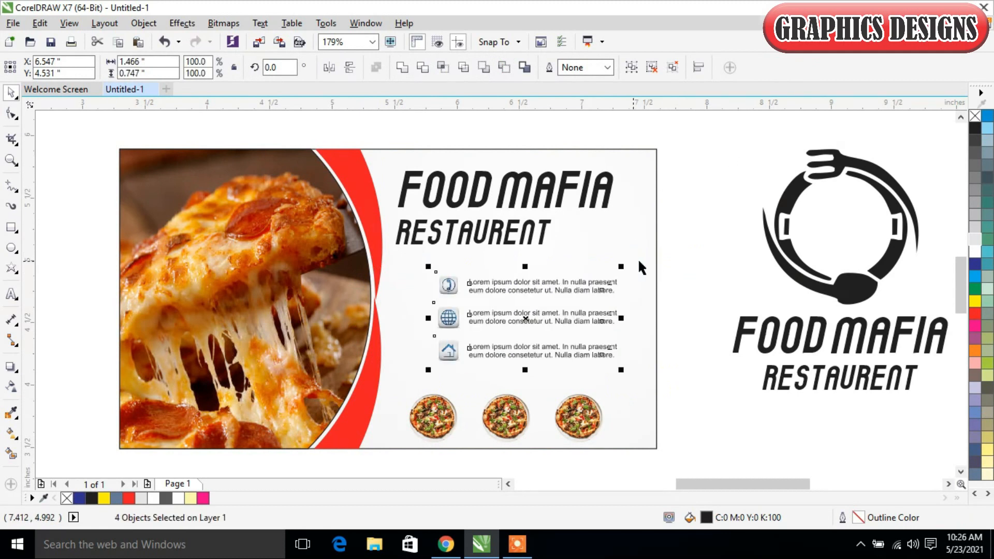
{"action": "key", "text": "Left"}
{"action": "key", "text": "Left"}
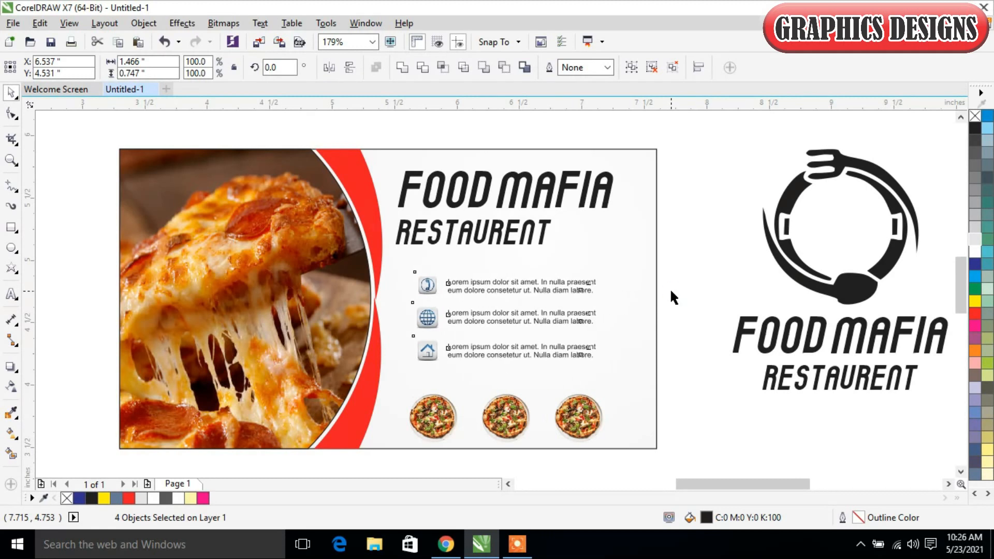
{"action": "key", "text": "ctrl+Left"}
{"action": "key", "text": "ctrl+Left"}
{"action": "key", "text": "ctrl+Left"}
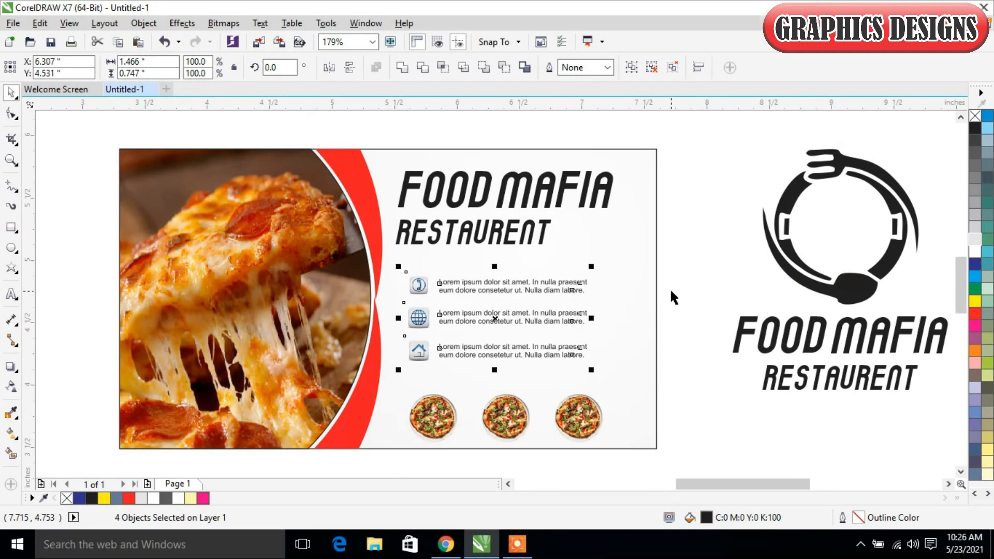
{"action": "left_click", "coordinate": [714, 233]}
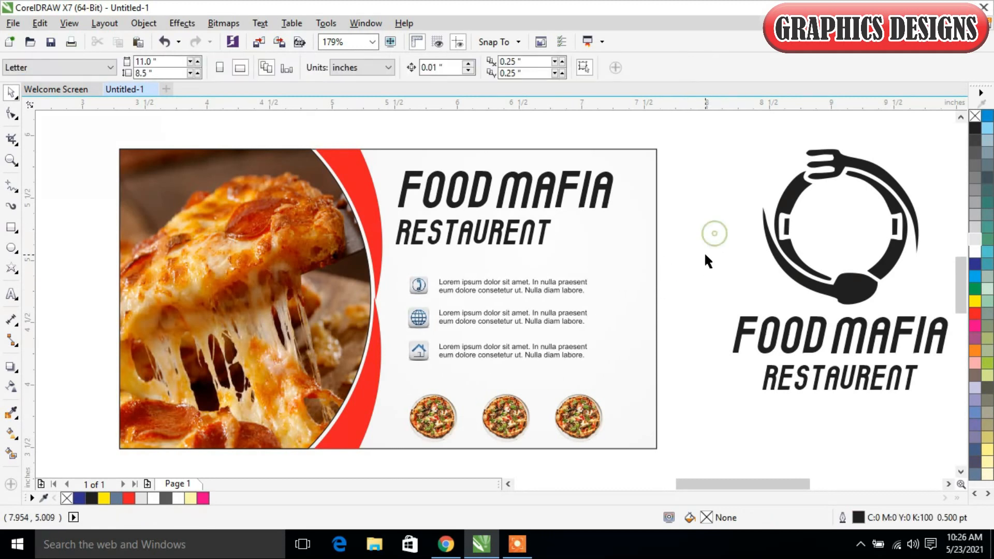
Step: Nudge the card's FOOD MAFIA and RESTAURENT texts together right to X 6.493 inches, in line with the icons
{"action": "scroll", "coordinate": [334, 112], "scroll_direction": "up", "scroll_amount": 1}
{"action": "left_click_drag", "start_coordinate": [705, 295], "coordinate": [377, 132]}
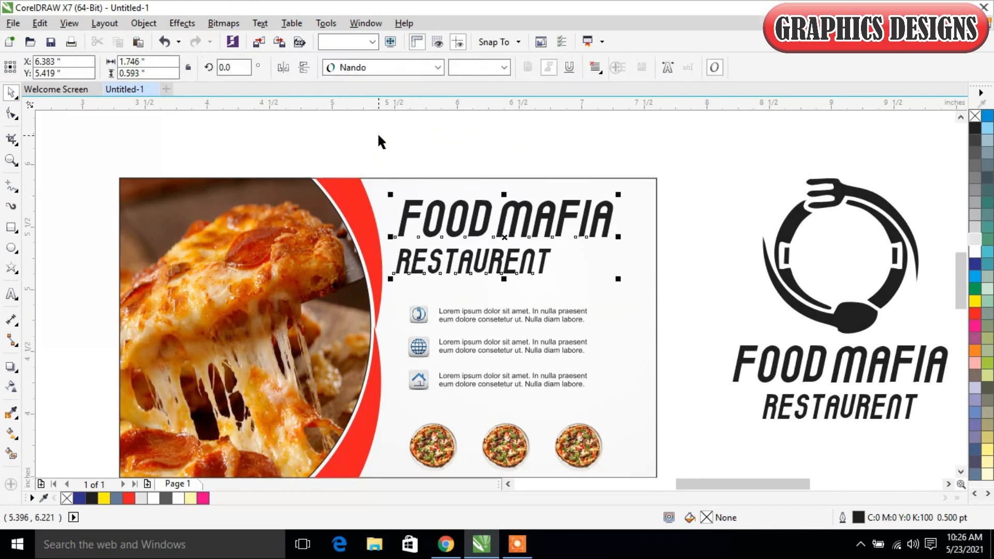
{"action": "key", "text": "ctrl+Right"}
{"action": "key", "text": "ctrl+Right"}
{"action": "key", "text": "ctrl+Right"}
{"action": "key", "text": "ctrl+Right"}
{"action": "key", "text": "ctrl+Right"}
{"action": "key", "text": "ctrl+Right"}
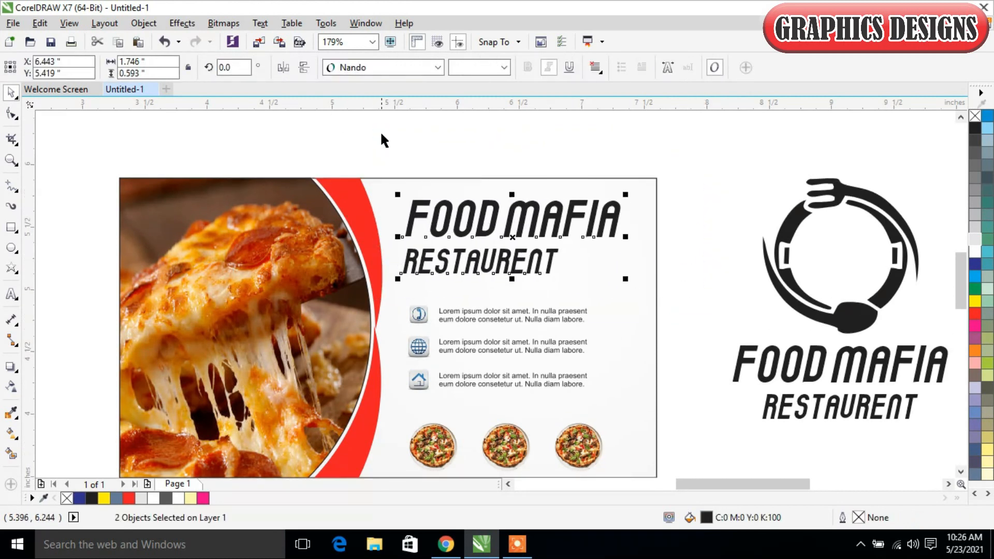
{"action": "key", "text": "ctrl+Right"}
{"action": "key", "text": "ctrl+Right"}
{"action": "key", "text": "ctrl+Right"}
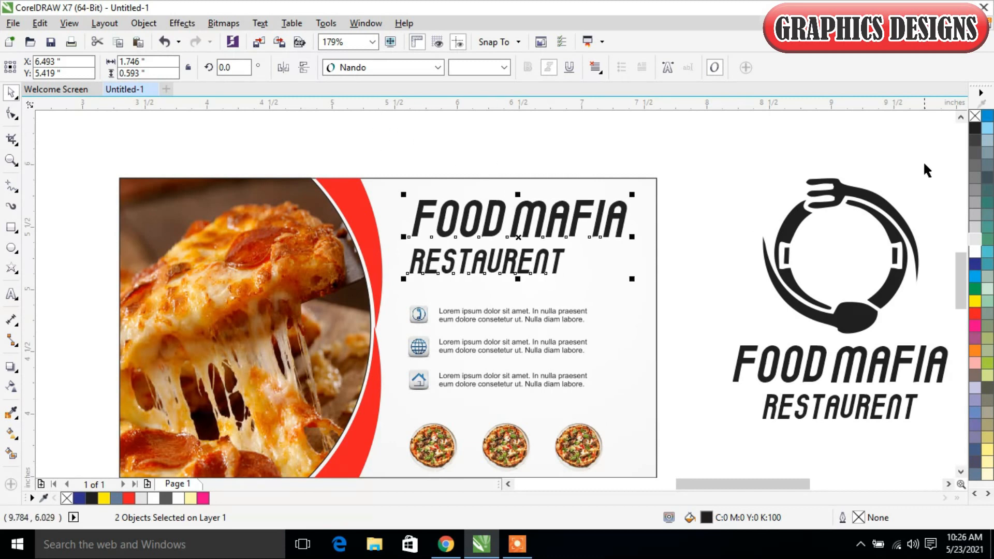
{"action": "left_click", "coordinate": [697, 160]}
Step: Fill the card's RESTAURENT text with red (C:0 M:100 Y:100 K:0)
{"action": "left_click", "coordinate": [513, 267]}
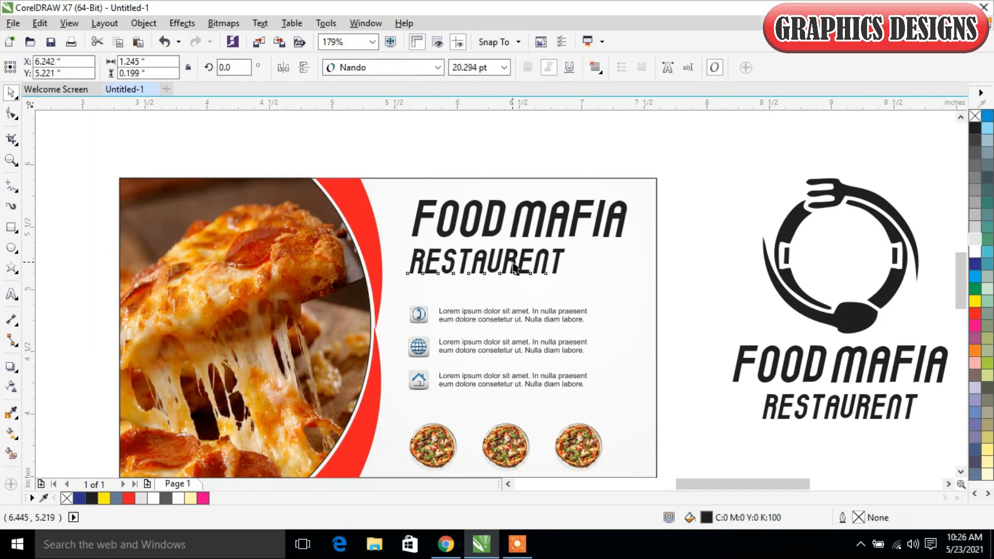
{"action": "left_click", "coordinate": [975, 313]}
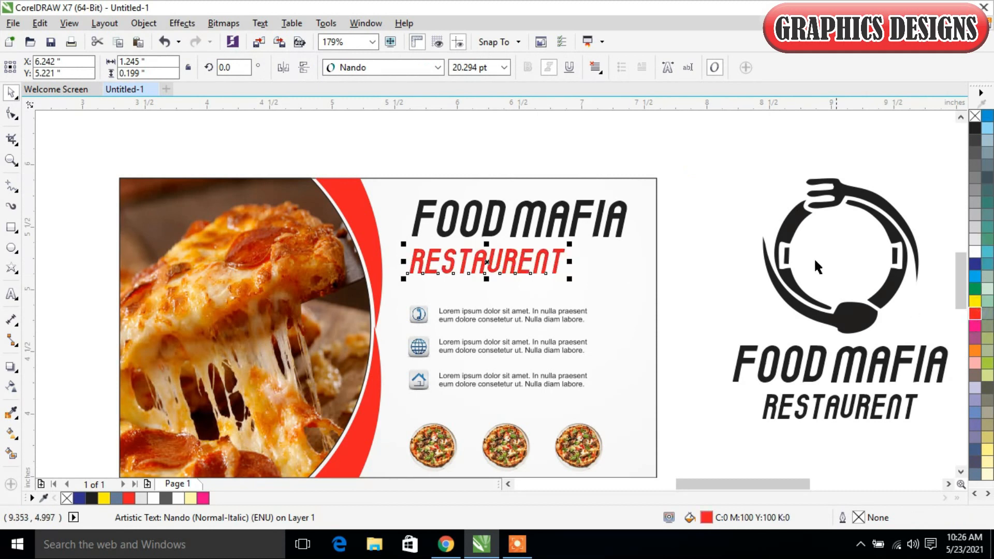
{"action": "left_click", "coordinate": [741, 194]}
Step: Copy the card's gradient background rectangle to the empty area just below the card
{"action": "scroll", "coordinate": [587, 223], "scroll_direction": "down", "scroll_amount": 3}
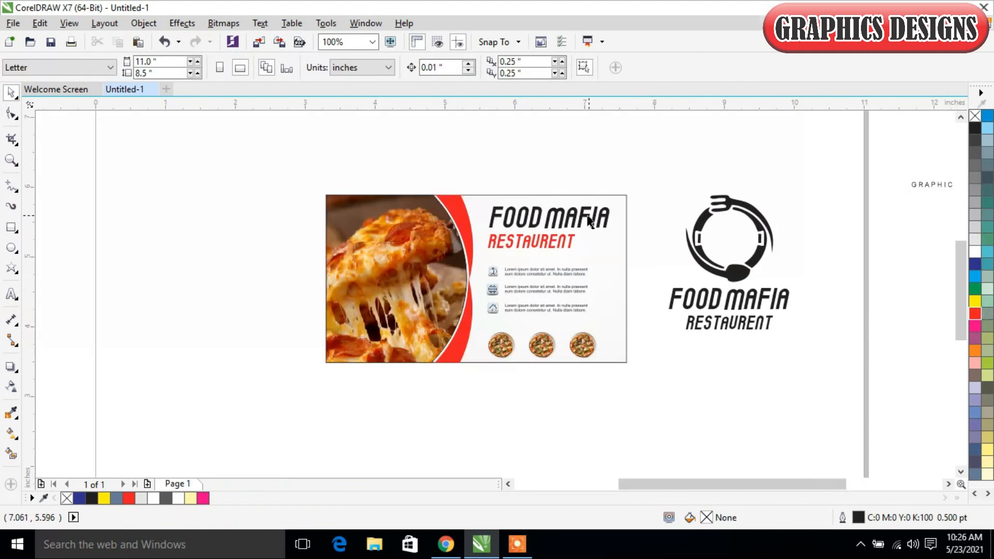
{"action": "scroll", "coordinate": [960, 271], "scroll_direction": "down", "scroll_amount": 2}
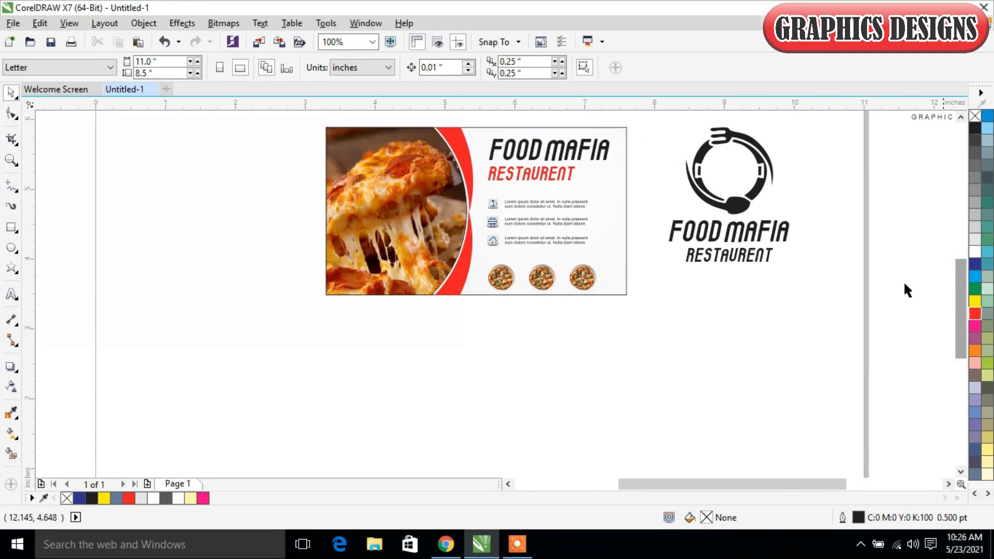
{"action": "left_click", "coordinate": [614, 183]}
{"action": "left_click_drag", "start_coordinate": [614, 182], "coordinate": [610, 365]}
{"action": "left_click", "coordinate": [477, 376]}
Step: Recolour the copied rectangle's radial gradient with dark grey at the centre and black at the outer end
{"action": "left_click", "coordinate": [9, 434]}
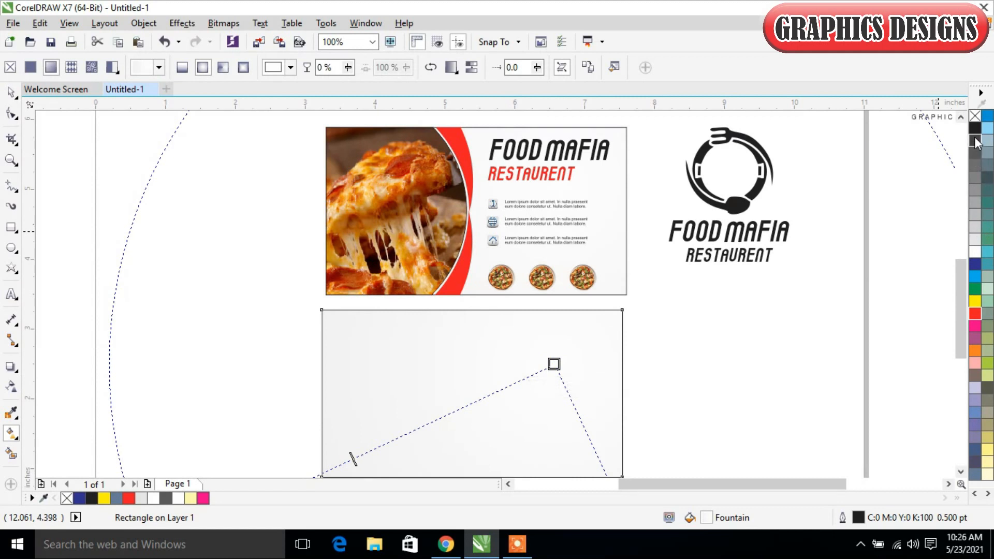
{"action": "left_click", "coordinate": [974, 237]}
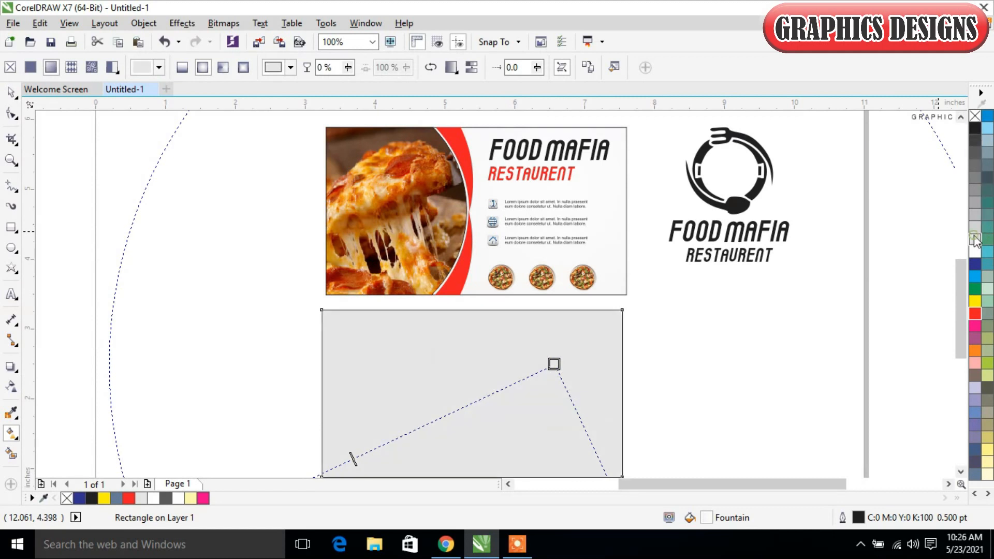
{"action": "left_click_drag", "start_coordinate": [958, 282], "coordinate": [963, 313]}
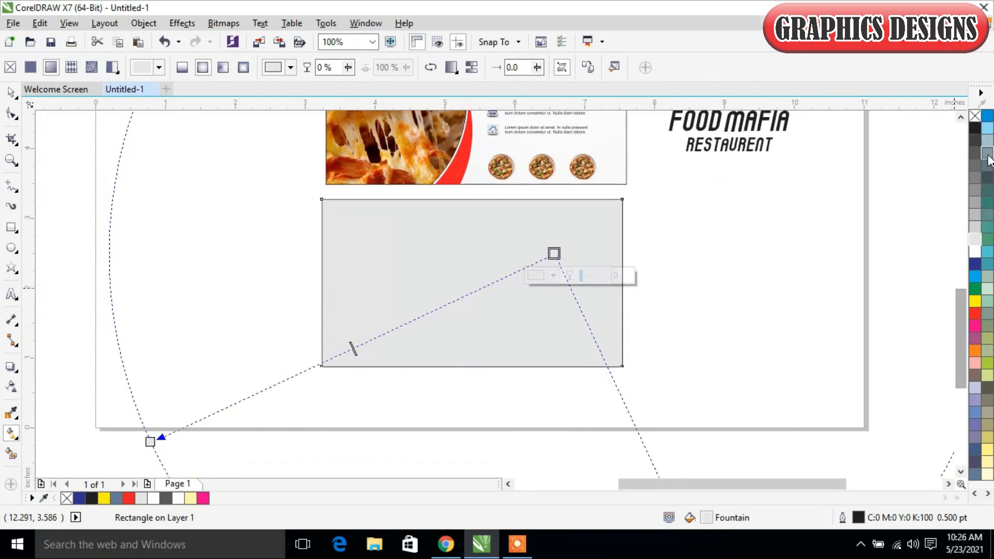
{"action": "left_click", "coordinate": [975, 165]}
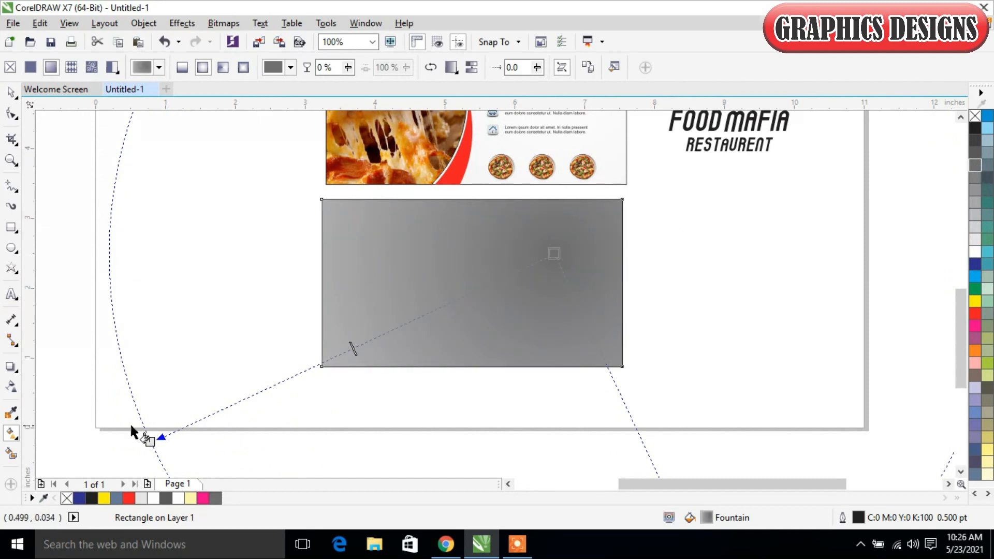
{"action": "left_click", "coordinate": [150, 442]}
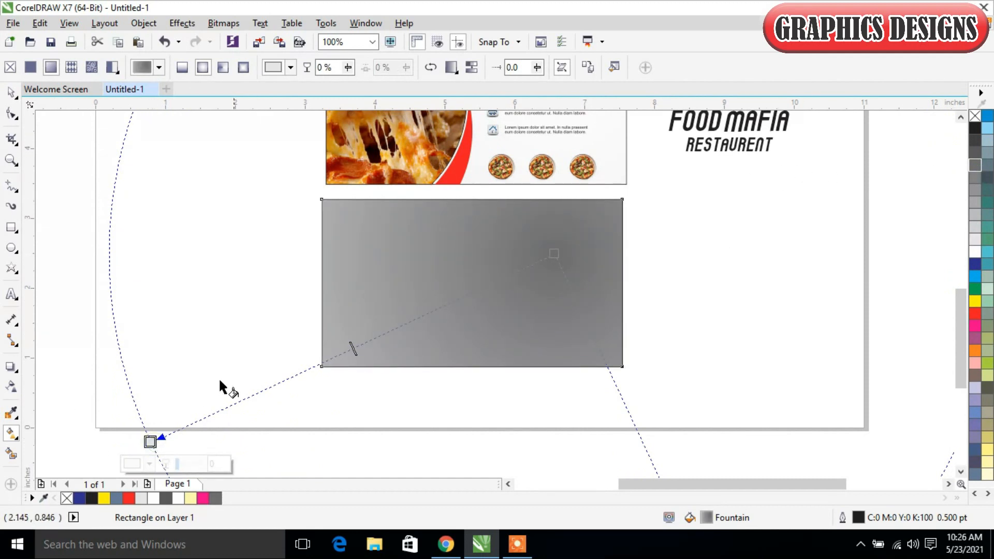
{"action": "left_click", "coordinate": [976, 127]}
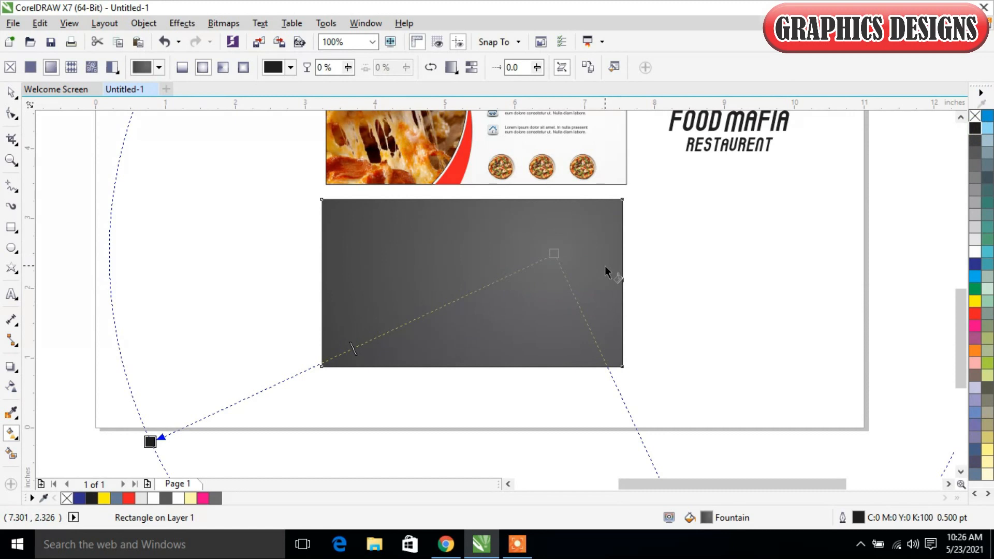
Step: Move the dark rectangle's gradient centre to its upper middle and shorten the radius so the corners darken
{"action": "left_click_drag", "start_coordinate": [475, 263], "coordinate": [278, 383]}
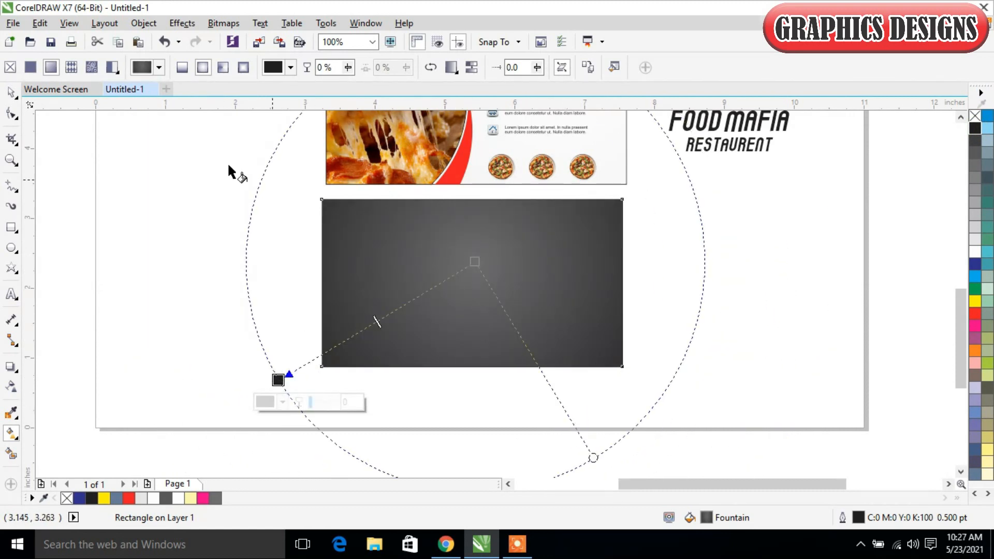
{"action": "left_click", "coordinate": [11, 93]}
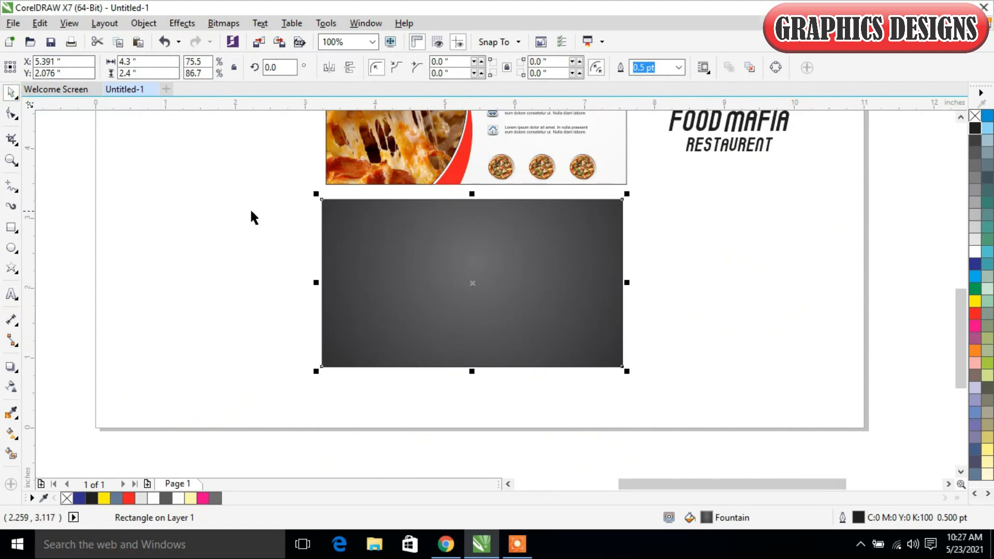
{"action": "left_click", "coordinate": [251, 215]}
Step: Copy the pizza photo from inside the front card's PowerClip and paste it outside the clip on the page
{"action": "left_click", "coordinate": [402, 151]}
{"action": "right_click", "coordinate": [402, 150]}
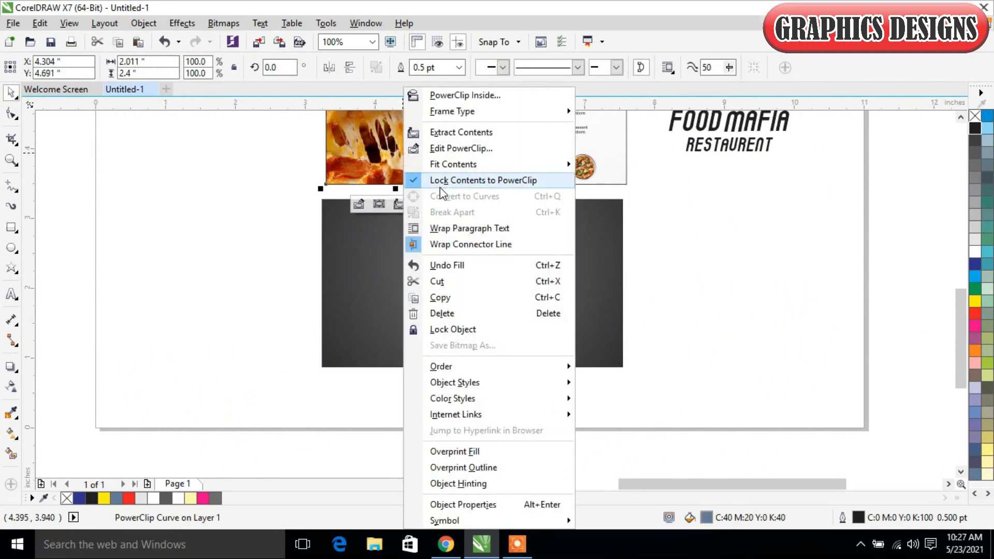
{"action": "left_click", "coordinate": [447, 149]}
{"action": "right_click", "coordinate": [377, 134]}
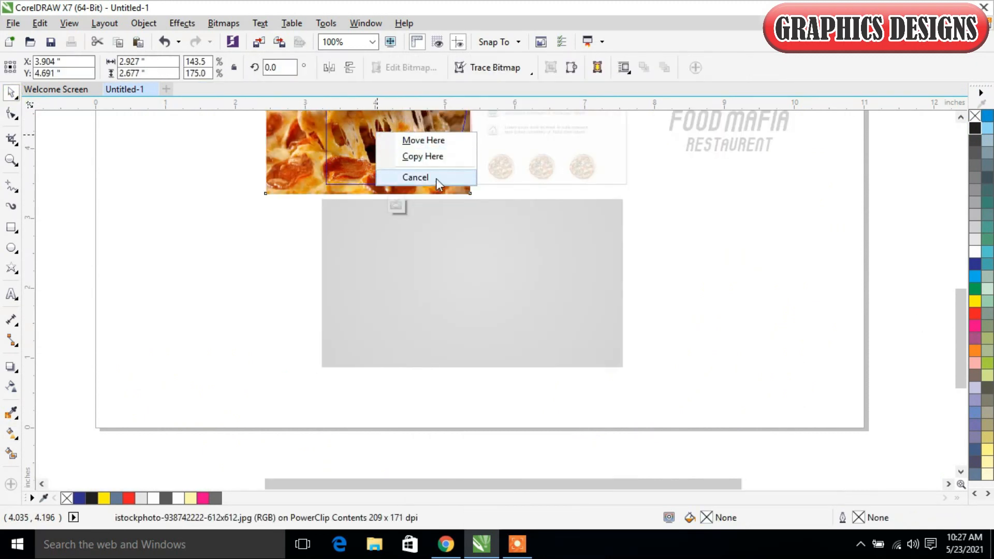
{"action": "left_click", "coordinate": [346, 138]}
{"action": "right_click", "coordinate": [354, 127]}
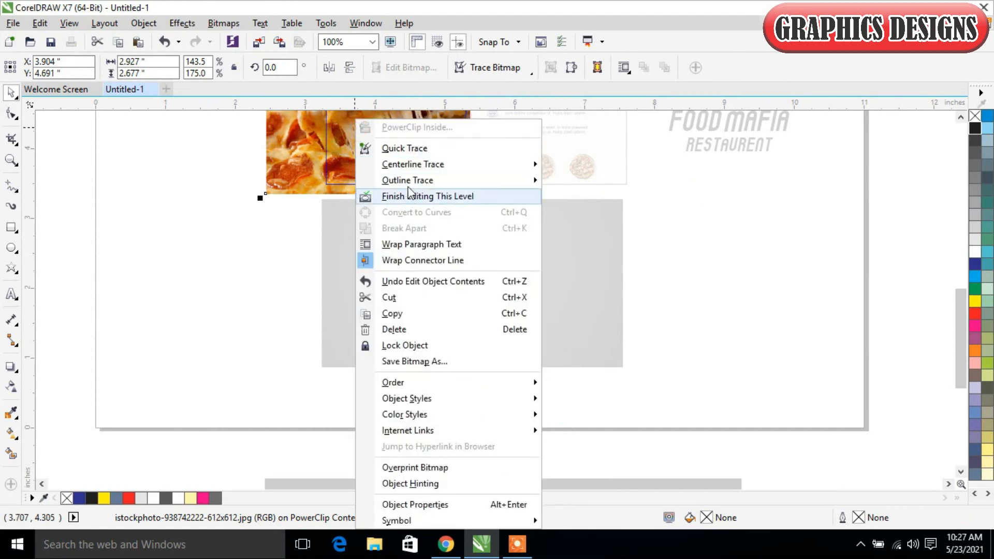
{"action": "left_click", "coordinate": [396, 313]}
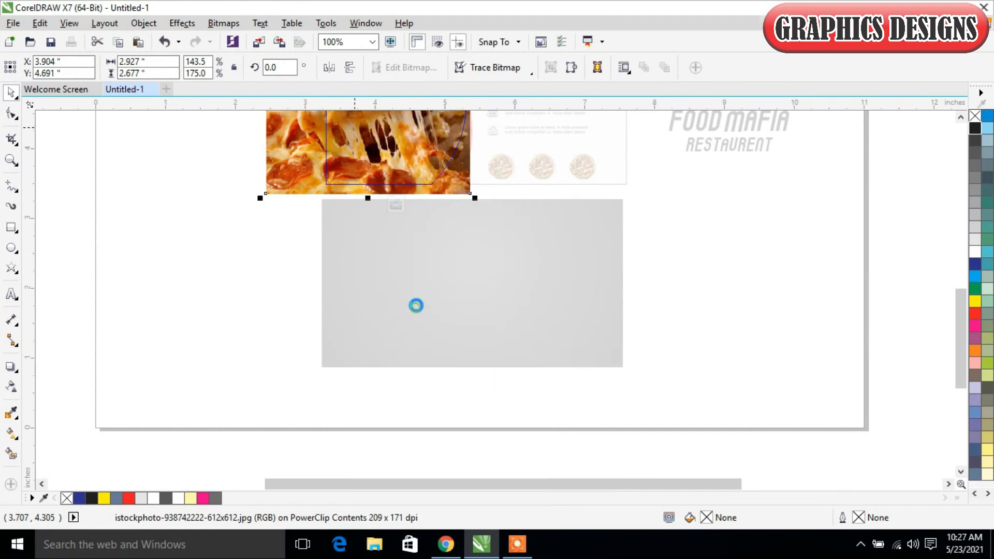
{"action": "left_click", "coordinate": [396, 206]}
{"action": "right_click", "coordinate": [233, 222]}
{"action": "left_click", "coordinate": [286, 317]}
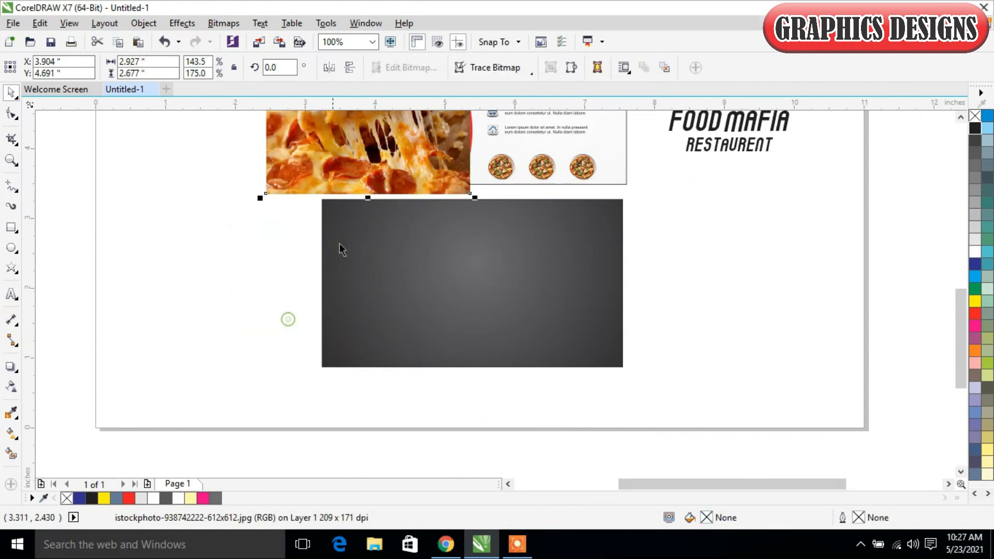
Step: Move the pasted pizza photo over the dark rectangle and PowerClip it inside that rectangle
{"action": "left_click_drag", "start_coordinate": [412, 135], "coordinate": [461, 285]}
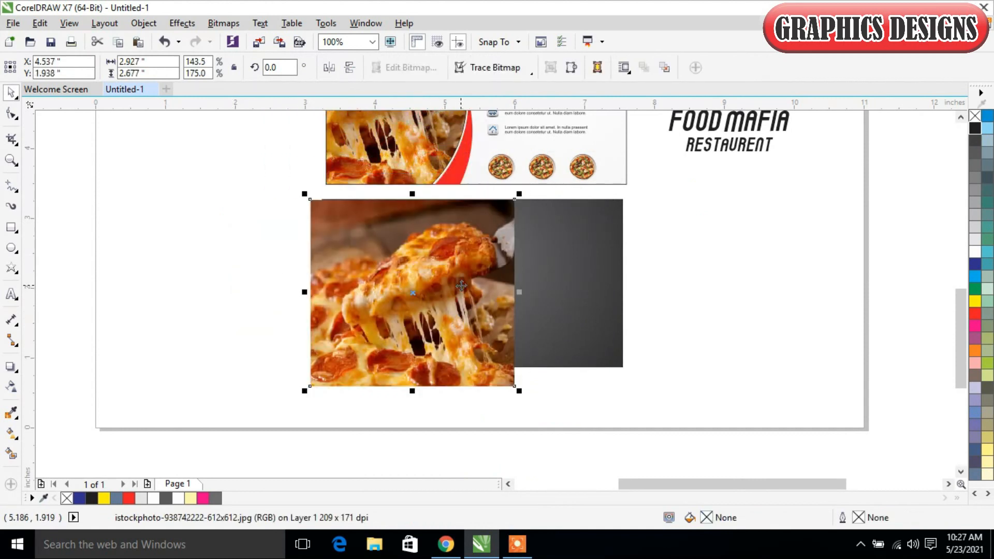
{"action": "right_click", "coordinate": [477, 244]}
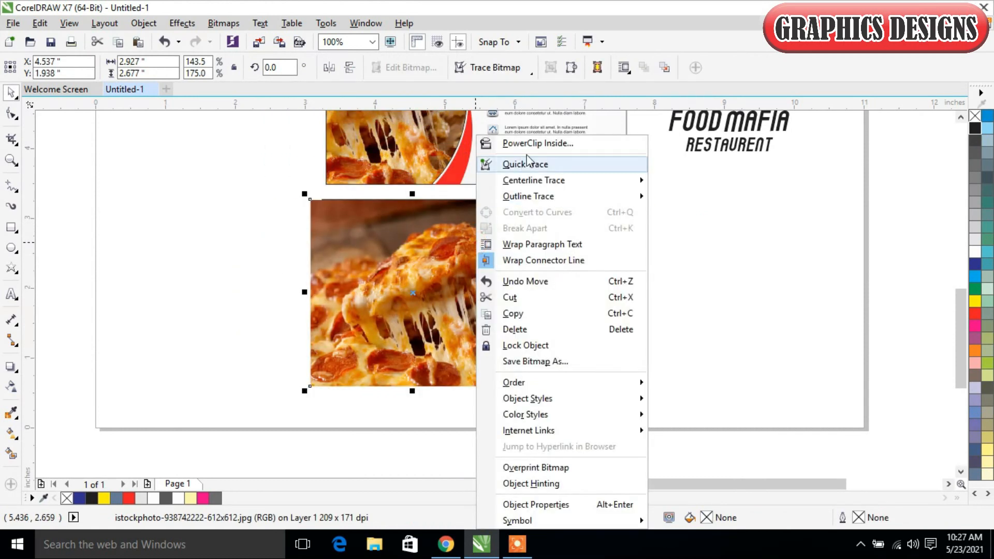
{"action": "left_click", "coordinate": [518, 139]}
{"action": "left_click", "coordinate": [523, 254]}
Step: Edit the dark rectangle's PowerClip, stretching the photo to 5.043 by 3.526 inches and placing it at X 5.076, Y 1.728 inches
{"action": "right_click", "coordinate": [420, 321]}
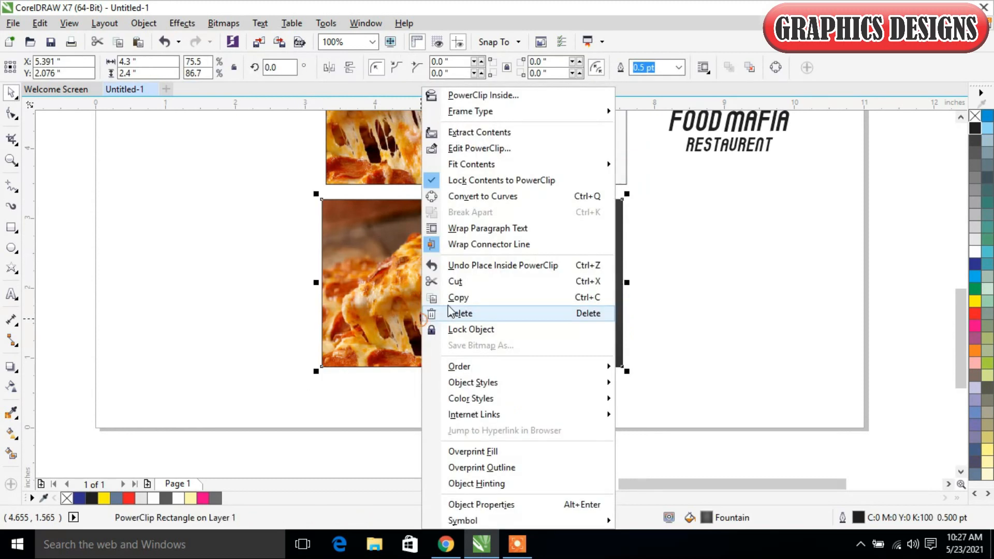
{"action": "left_click", "coordinate": [497, 149]}
{"action": "left_click", "coordinate": [438, 317]}
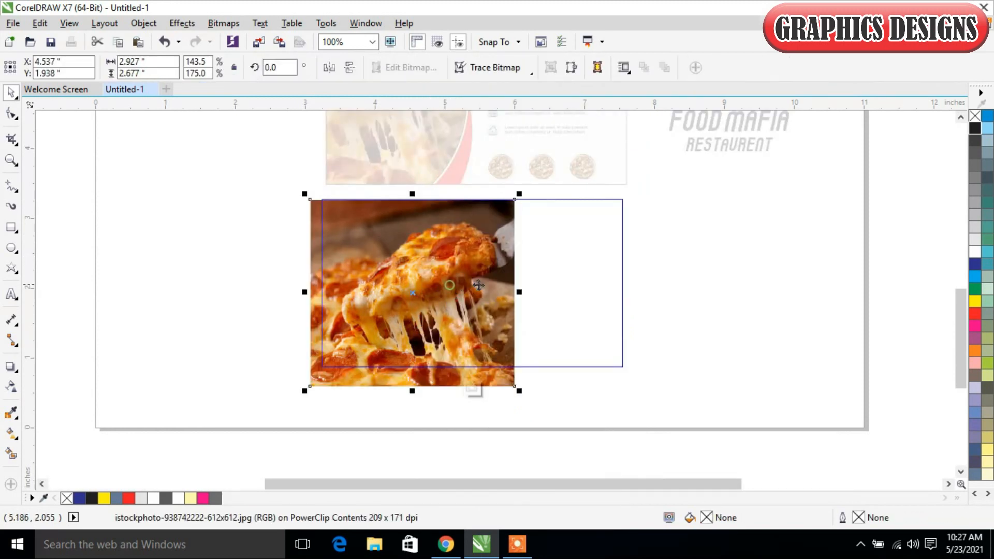
{"action": "left_click_drag", "start_coordinate": [518, 291], "coordinate": [643, 284]}
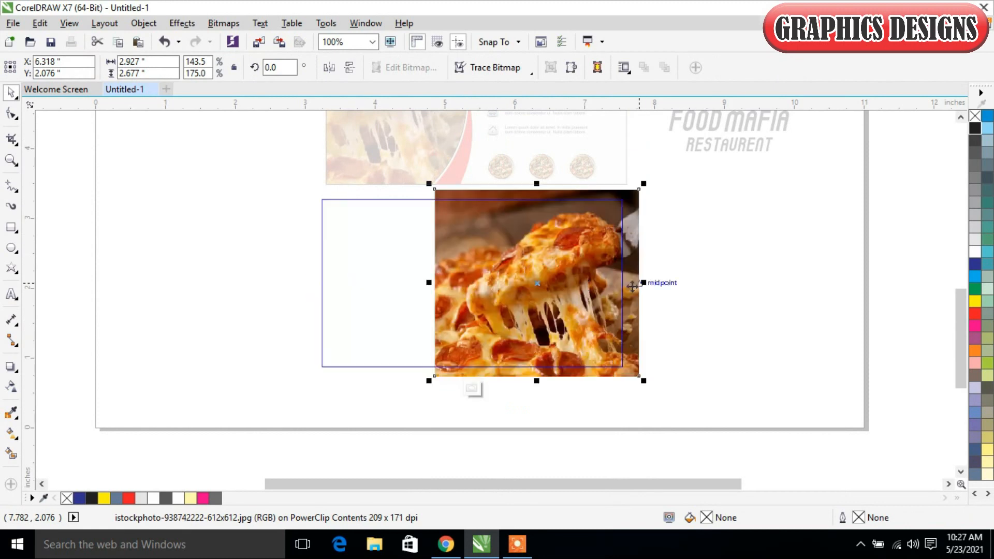
{"action": "left_click_drag", "start_coordinate": [429, 285], "coordinate": [280, 290]}
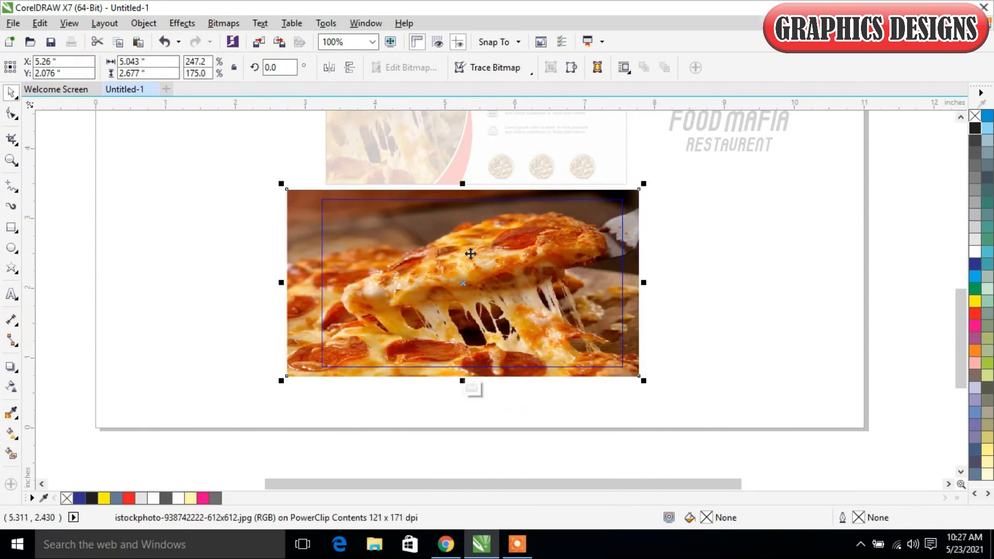
{"action": "left_click_drag", "start_coordinate": [461, 182], "coordinate": [463, 124]}
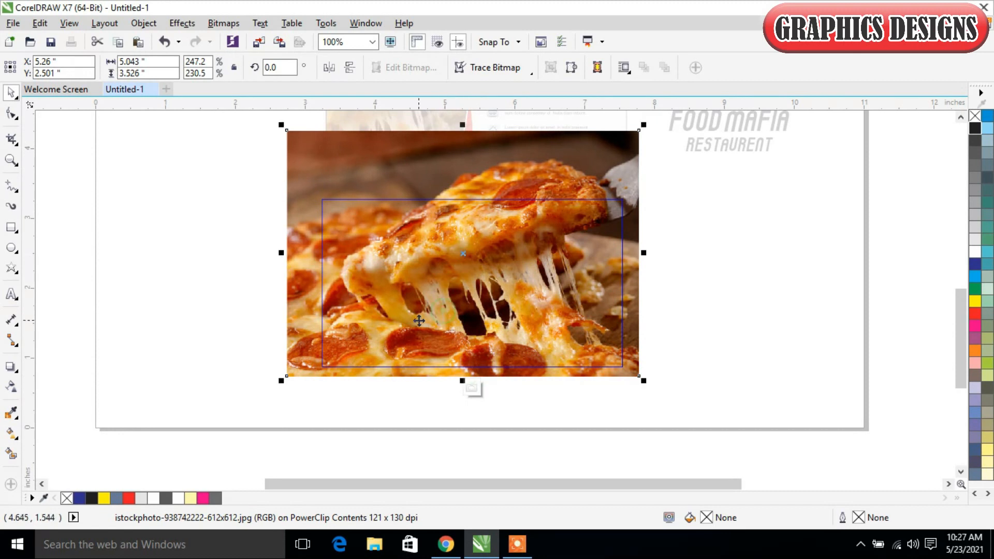
{"action": "left_click_drag", "start_coordinate": [463, 376], "coordinate": [453, 399]}
{"action": "left_click_drag", "start_coordinate": [468, 303], "coordinate": [464, 357]}
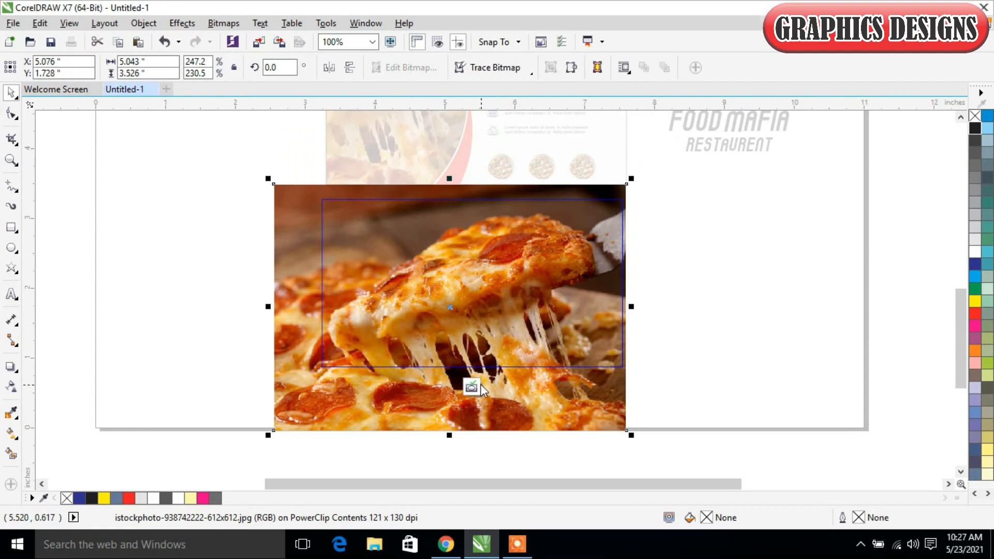
Step: Apply strong uniform transparency to the clipped pizza photo and finish editing the PowerClip
{"action": "left_click", "coordinate": [12, 387]}
{"action": "left_click_drag", "start_coordinate": [442, 456], "coordinate": [440, 457]}
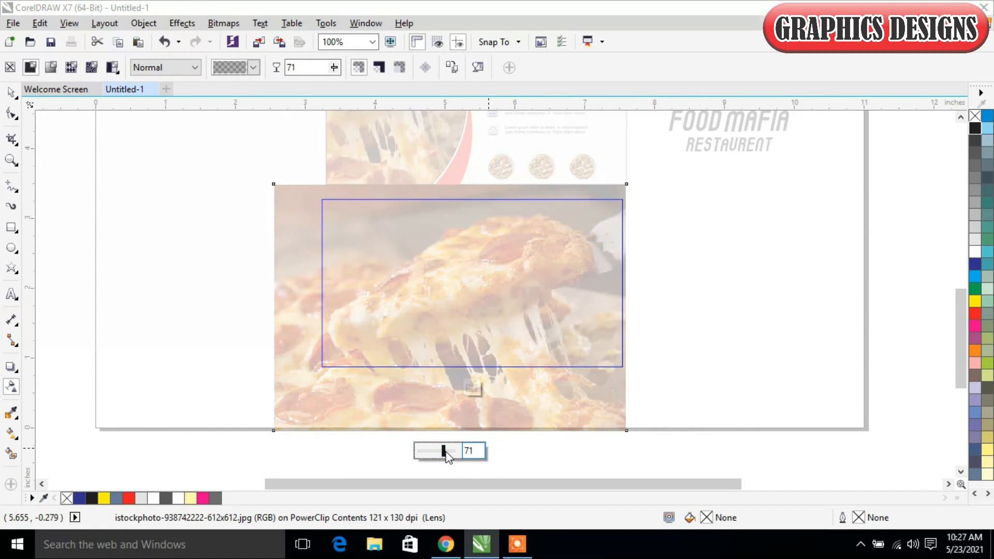
{"action": "left_click_drag", "start_coordinate": [444, 451], "coordinate": [449, 451]}
{"action": "left_click", "coordinate": [477, 387]}
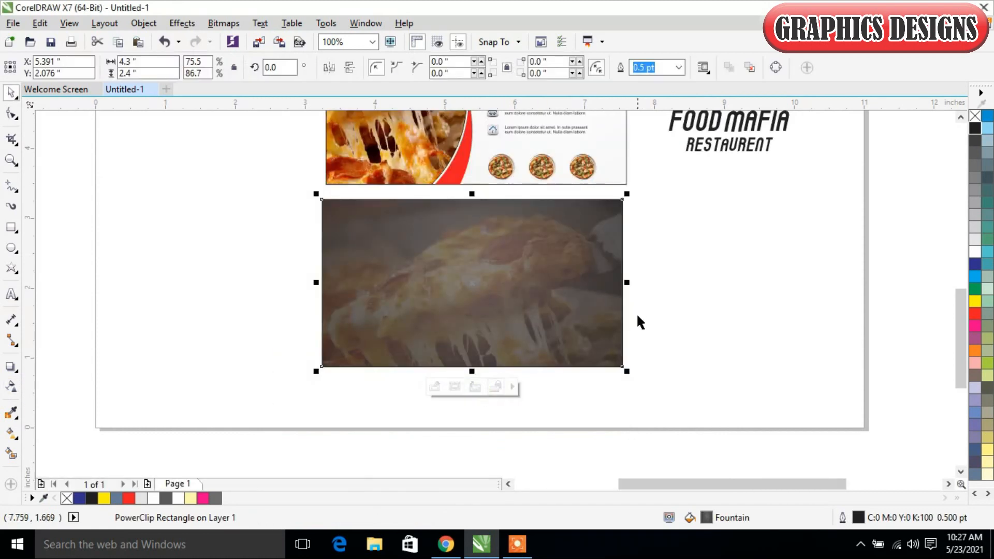
{"action": "left_click", "coordinate": [797, 280]}
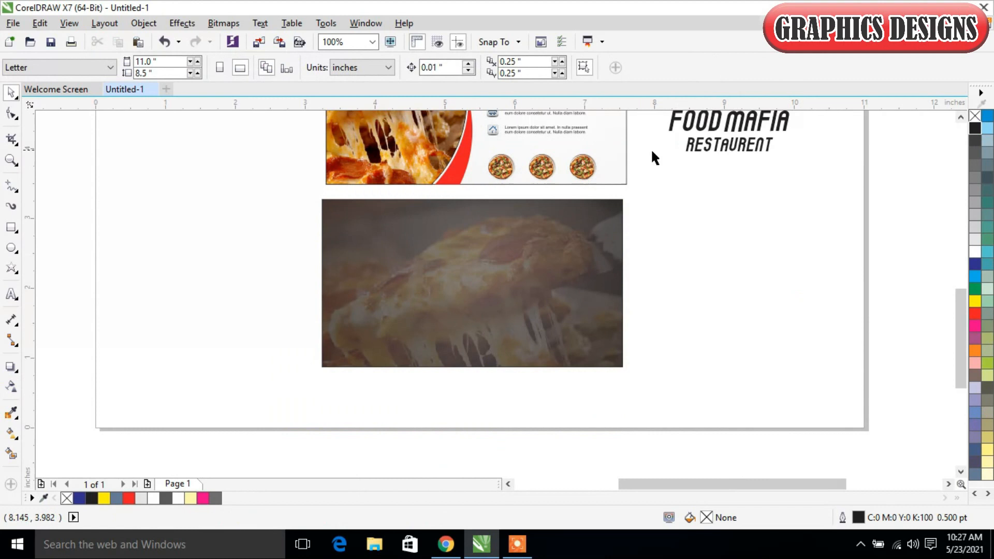
Step: Move the black fork-and-spoon logo with its texts onto the dark back card at X 5.391, Y 2.11 inches and fill it white
{"action": "scroll", "coordinate": [697, 183], "scroll_direction": "down", "scroll_amount": 2}
{"action": "left_click_drag", "start_coordinate": [959, 316], "coordinate": [951, 269]}
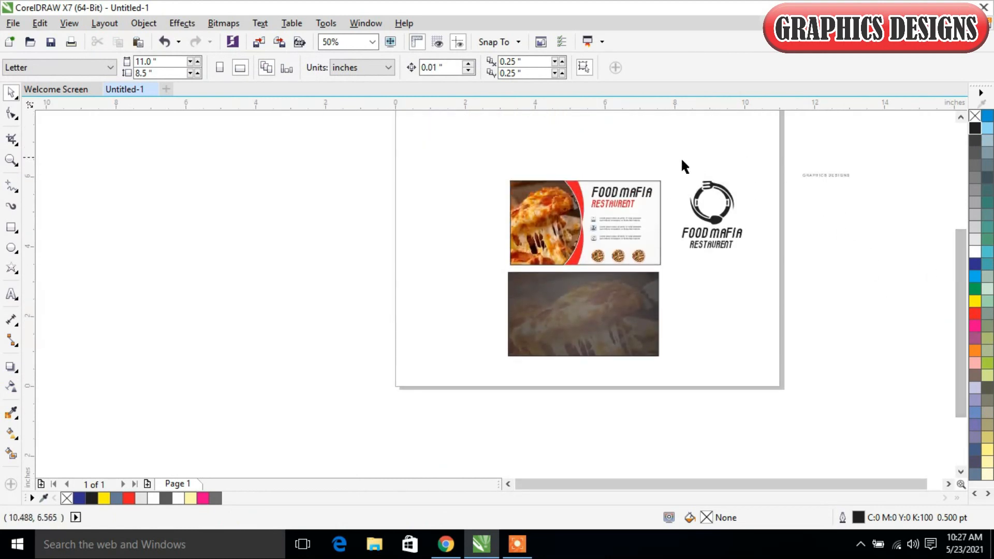
{"action": "left_click_drag", "start_coordinate": [675, 166], "coordinate": [775, 297]}
{"action": "left_click_drag", "start_coordinate": [736, 228], "coordinate": [598, 303]}
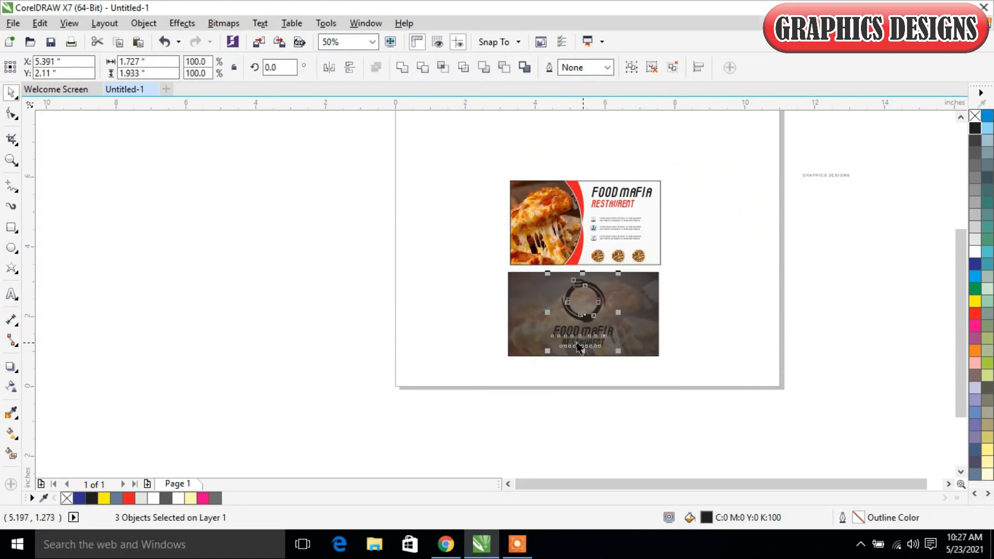
{"action": "left_click", "coordinate": [974, 252]}
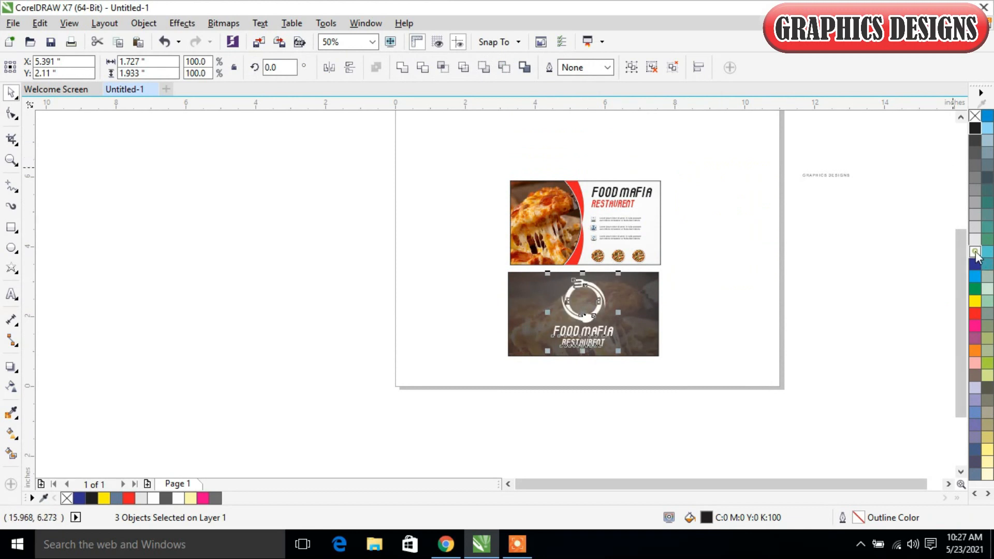
Step: Group the white logo and its two texts, and scale the group down proportionally around its centre
{"action": "left_click_drag", "start_coordinate": [492, 253], "coordinate": [688, 366]}
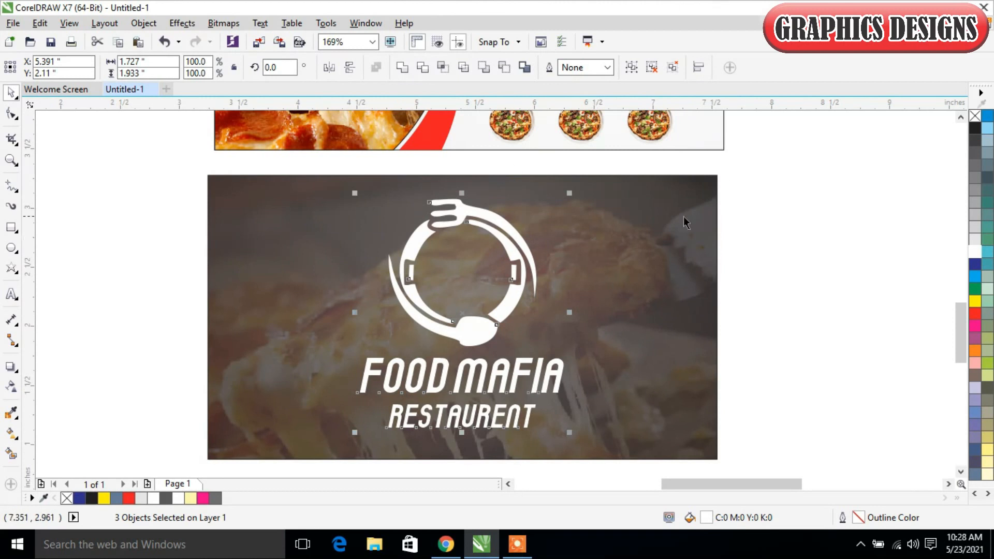
{"action": "left_click", "coordinate": [568, 190]}
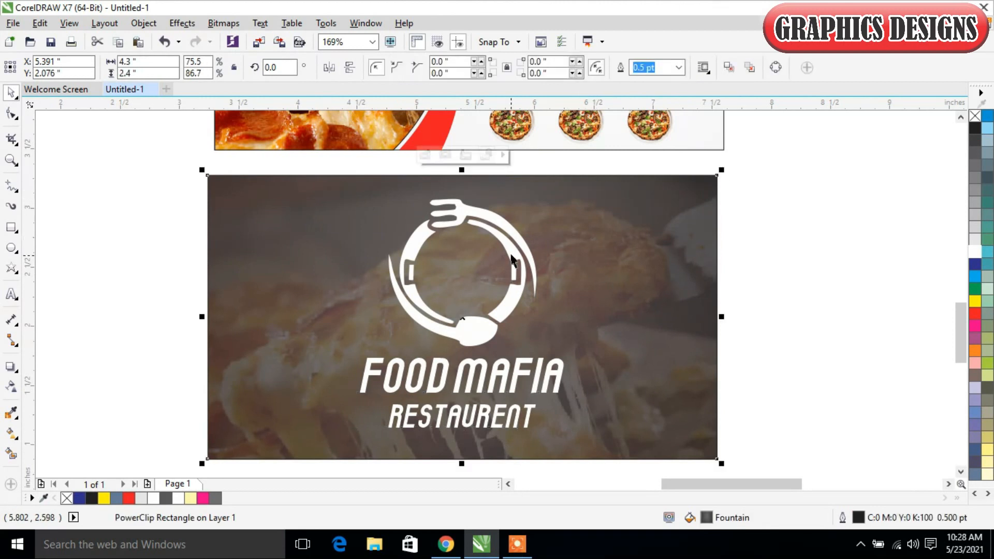
{"action": "left_click", "coordinate": [521, 253]}
{"action": "left_click", "coordinate": [746, 250]}
{"action": "left_click_drag", "start_coordinate": [789, 174], "coordinate": [285, 440]}
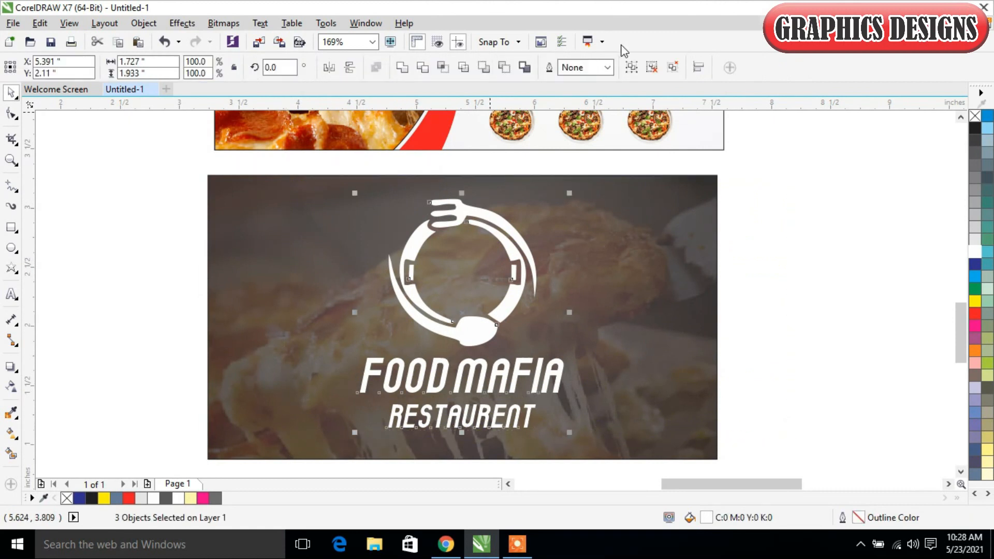
{"action": "left_click", "coordinate": [631, 67]}
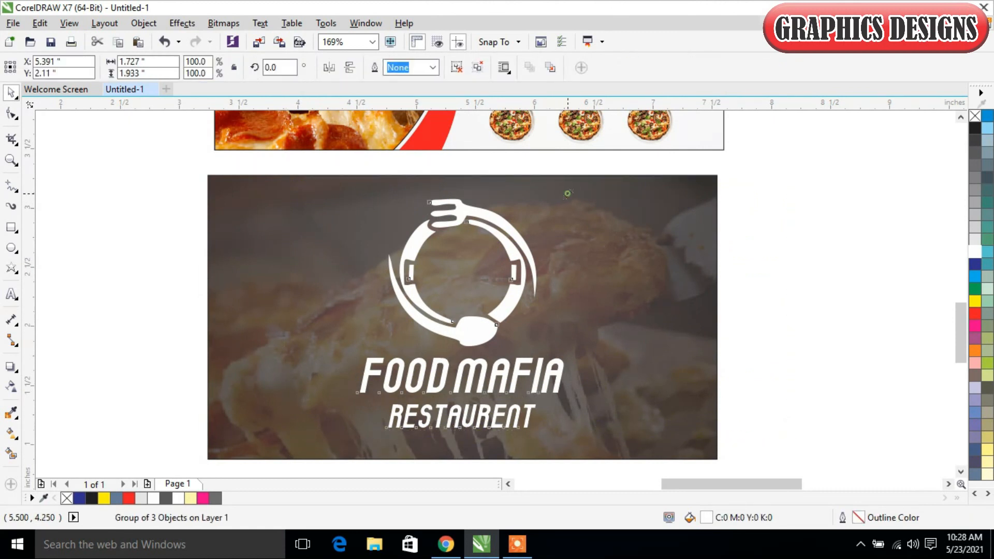
{"action": "left_click_drag", "start_coordinate": [567, 195], "coordinate": [551, 237]}
Step: Align the white logo group to the back card's vertical centre and show all objects in view
{"action": "left_click", "coordinate": [645, 317], "text": "shift"}
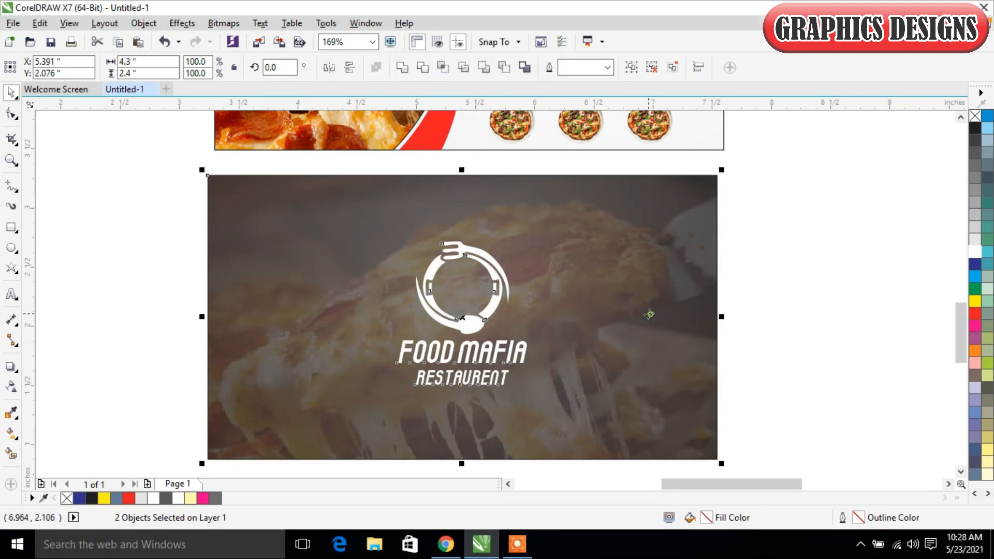
{"action": "key", "text": "e"}
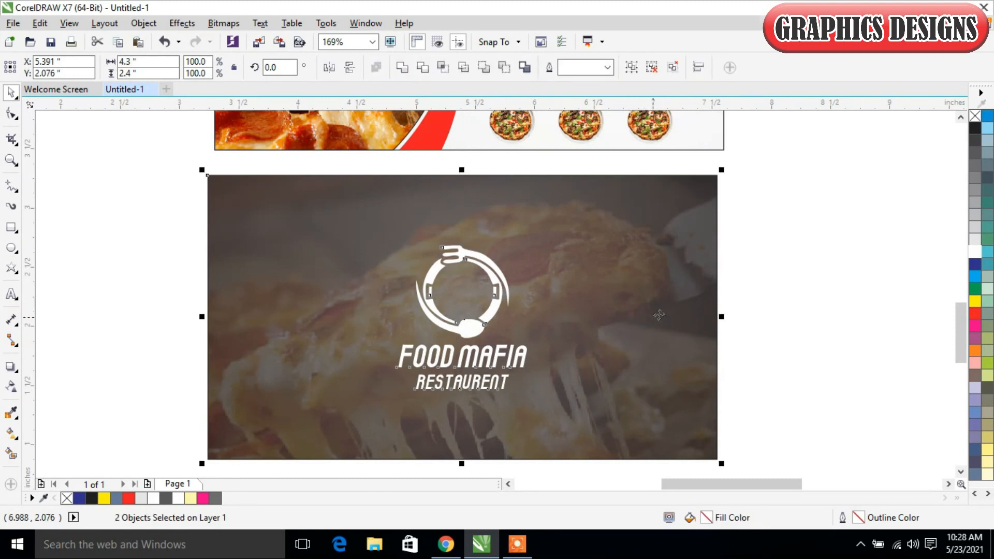
{"action": "left_click", "coordinate": [818, 268]}
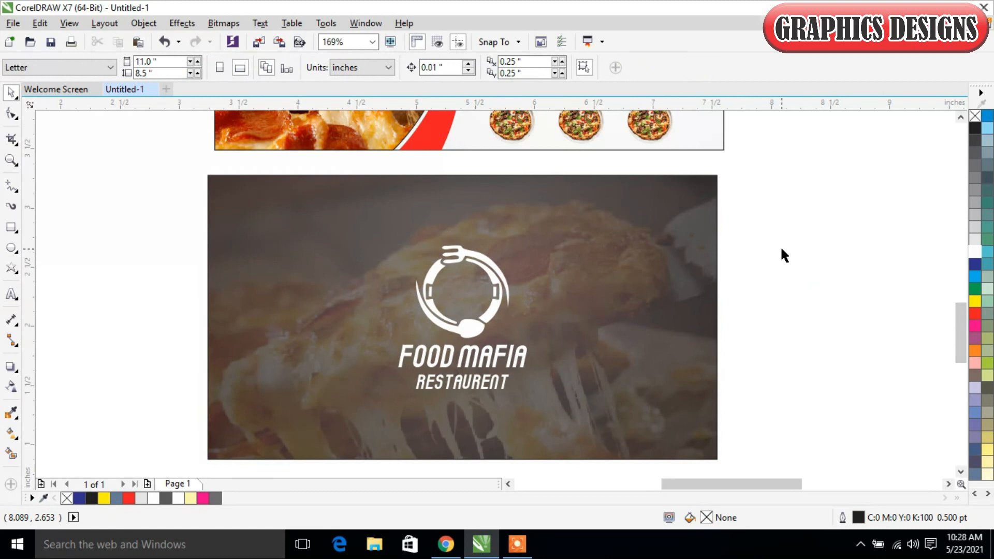
{"action": "key", "text": "F4"}
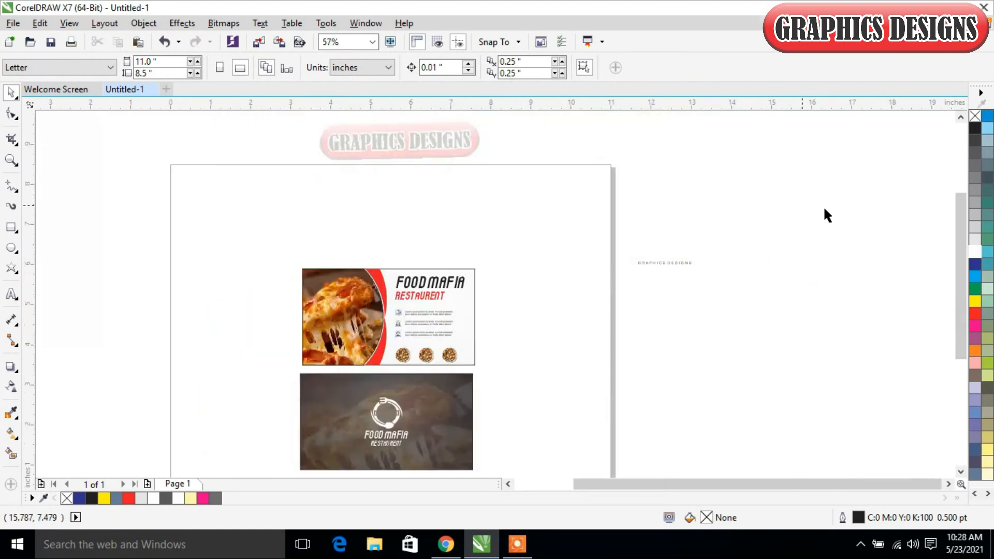
Step: Move the small GRAPHICS DESIGNS text onto the lower edge area of the dark back card, at X 5.391, Y 1.002 inches
{"action": "left_click", "coordinate": [680, 261]}
{"action": "scroll", "coordinate": [960, 238], "scroll_direction": "down", "scroll_amount": 3}
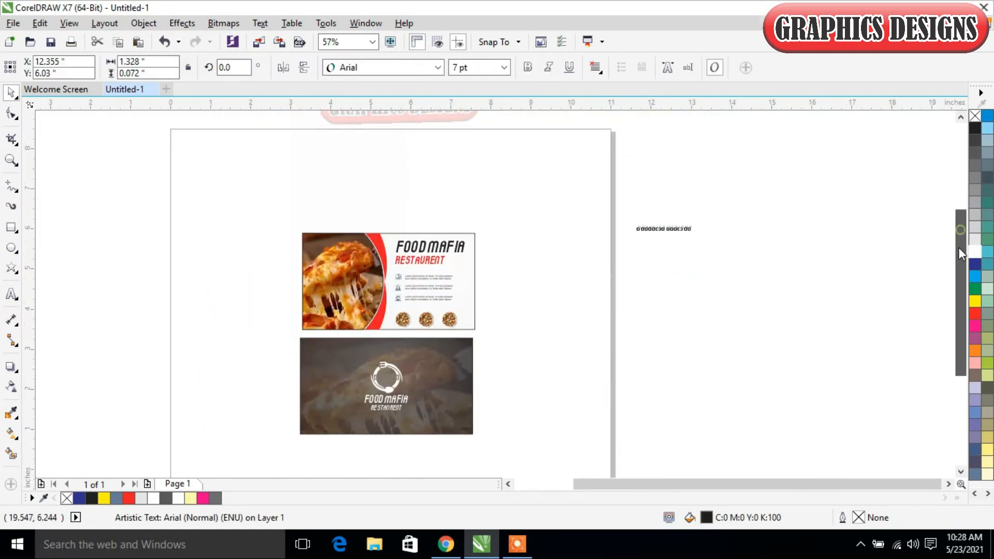
{"action": "left_click_drag", "start_coordinate": [680, 194], "coordinate": [403, 402]}
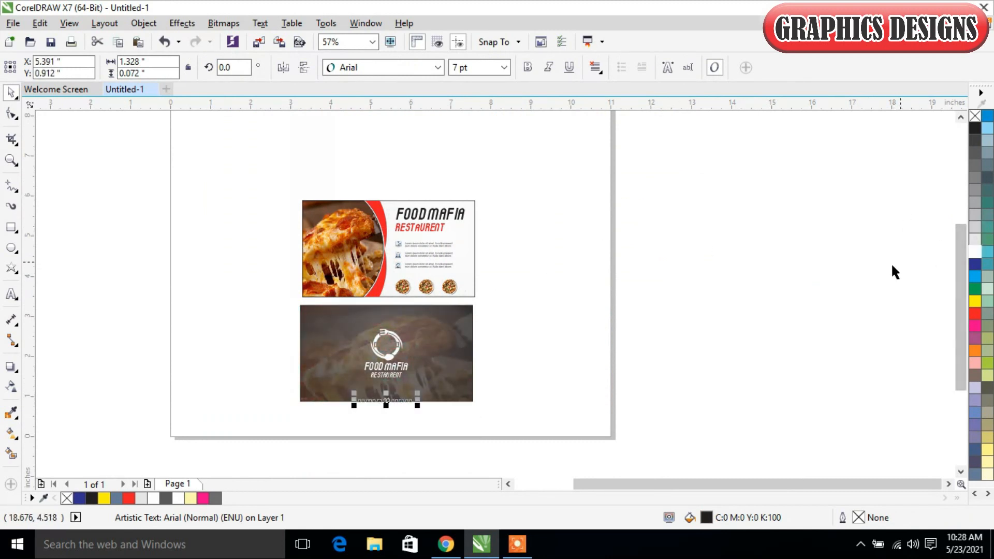
{"action": "key", "text": "Up"}
{"action": "key", "text": "Up"}
{"action": "key", "text": "Up"}
{"action": "key", "text": "Up"}
{"action": "key", "text": "Up"}
{"action": "key", "text": "Up"}
{"action": "key", "text": "Up"}
{"action": "key", "text": "Up"}
{"action": "key", "text": "Up"}
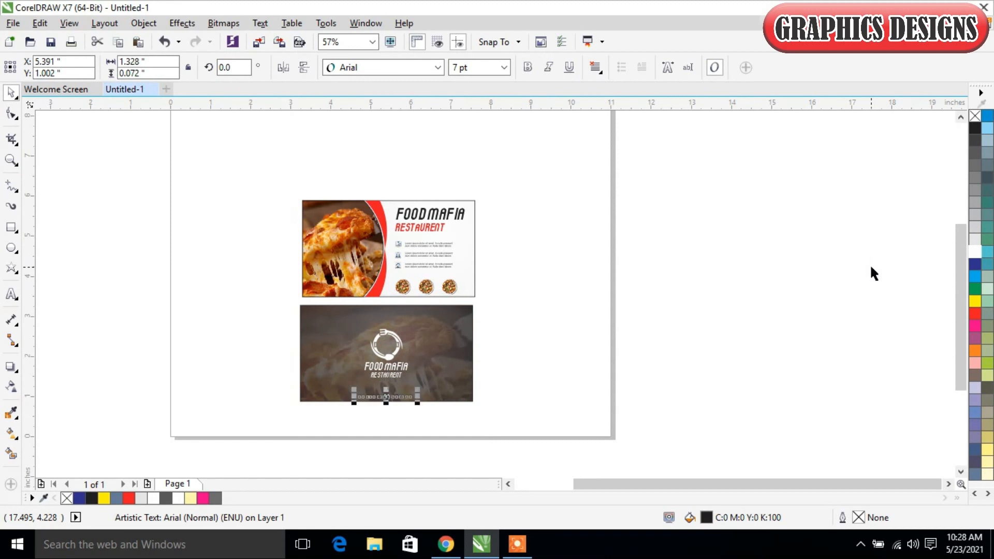
Step: Fill the GRAPHICS DESIGNS text white and nudge it down to Y 0.992 inches
{"action": "left_click", "coordinate": [980, 251]}
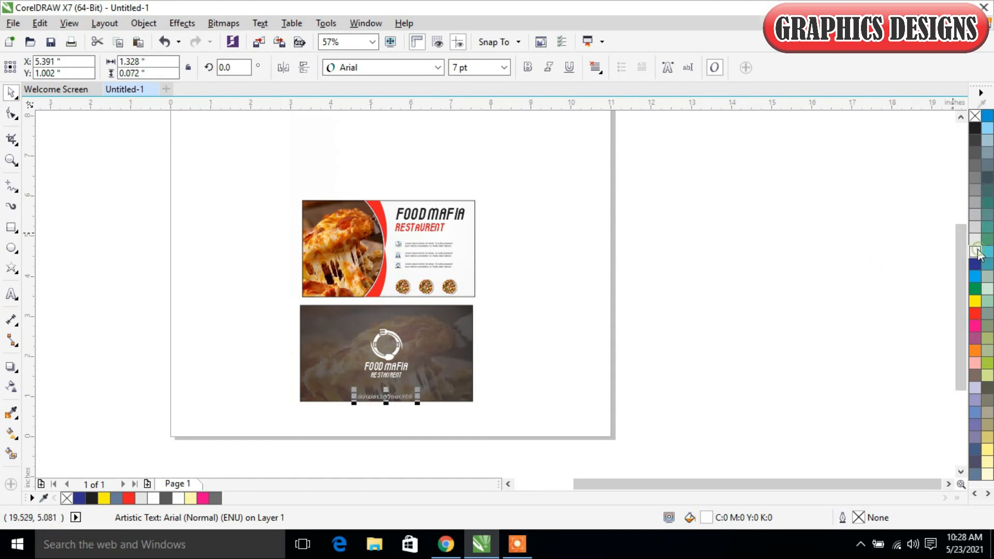
{"action": "key", "text": "z"}
{"action": "left_click_drag", "start_coordinate": [264, 282], "coordinate": [507, 423]}
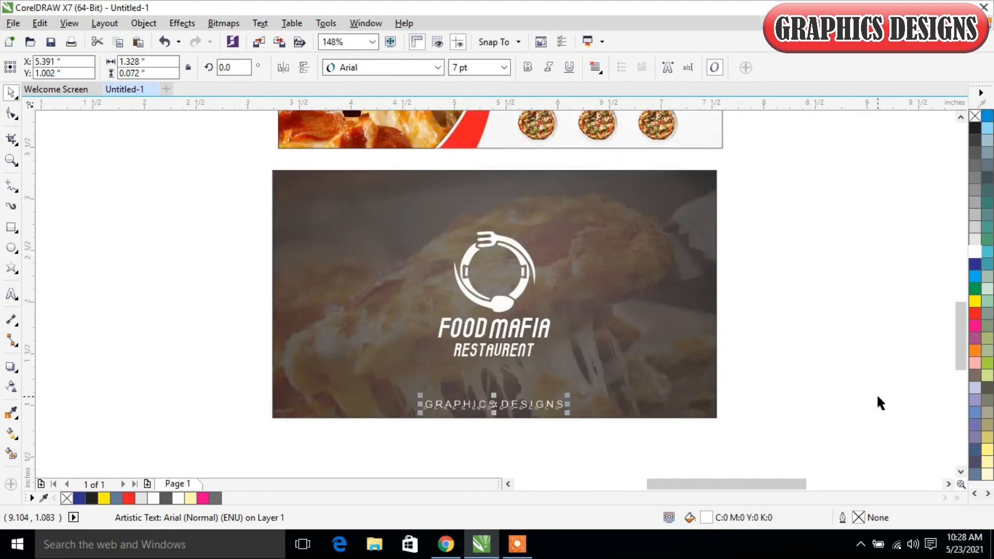
{"action": "key", "text": "Down"}
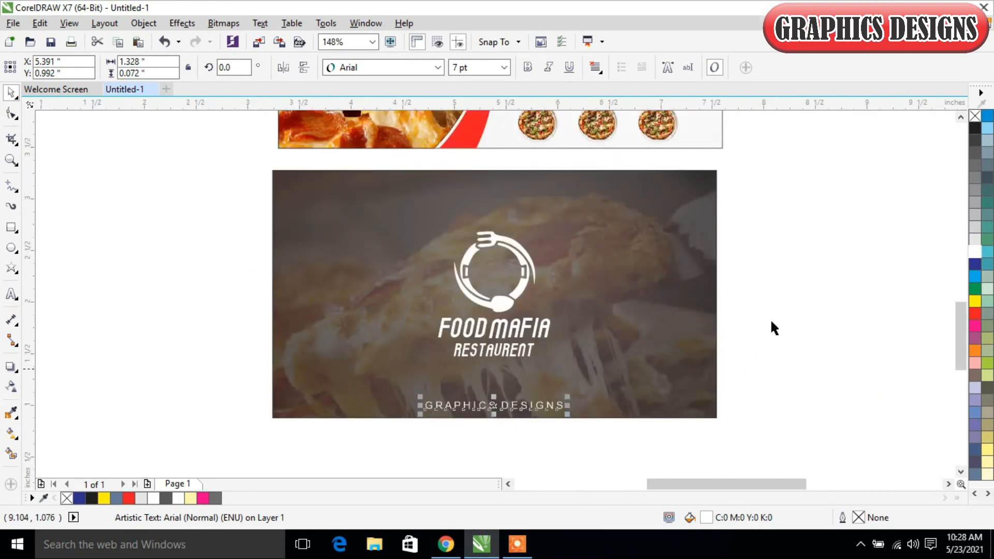
{"action": "left_click", "coordinate": [828, 302]}
Step: Enlarge the white logo group proportionally to about 1.298 × 1.453 inches and centre it on the back card
{"action": "left_click_drag", "start_coordinate": [505, 304], "coordinate": [506, 291]}
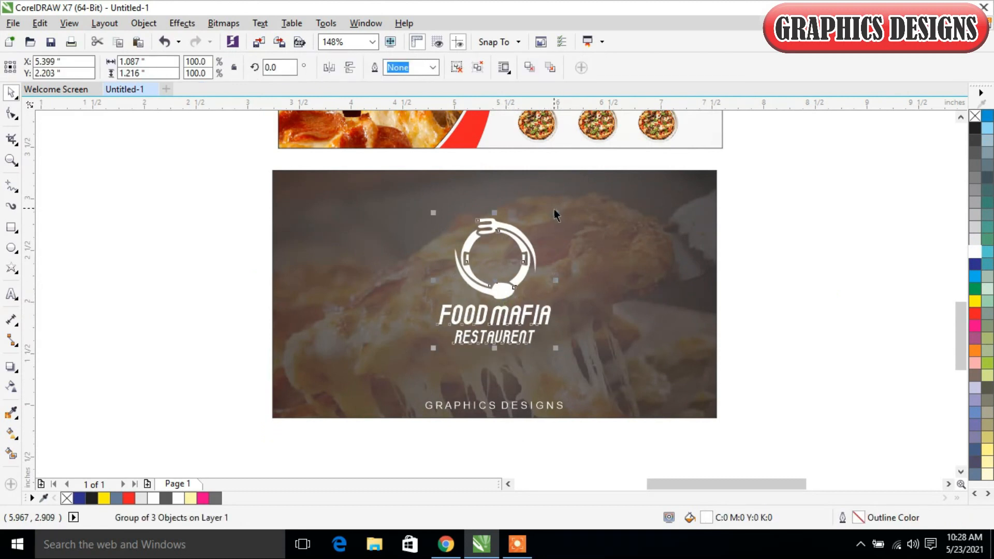
{"action": "mouse_move", "coordinate": [556, 212]}
{"action": "left_mouse_down"}
{"action": "mouse_move", "coordinate": [596, 223]}
{"action": "mouse_move", "coordinate": [597, 201]}
{"action": "left_mouse_up"}
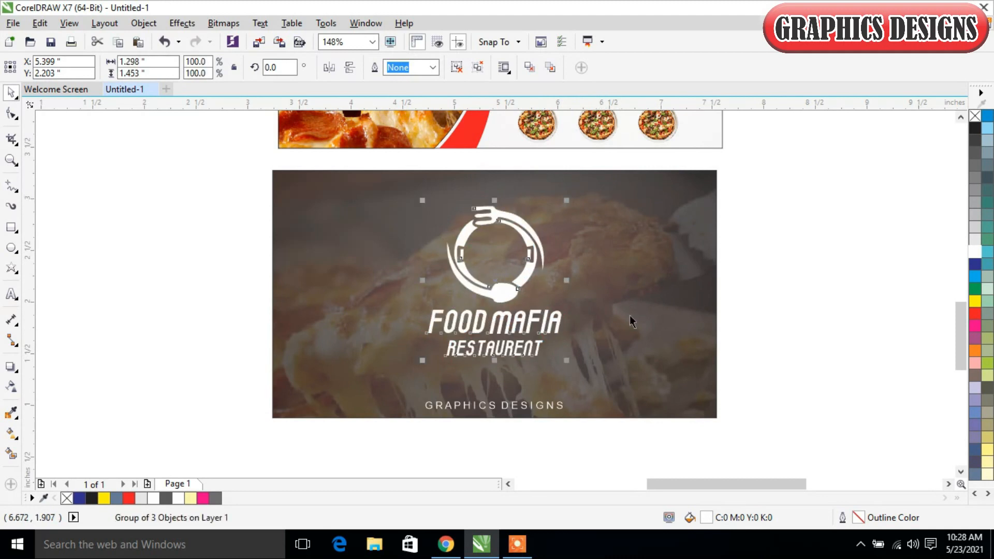
{"action": "left_click", "coordinate": [658, 327], "text": "shift"}
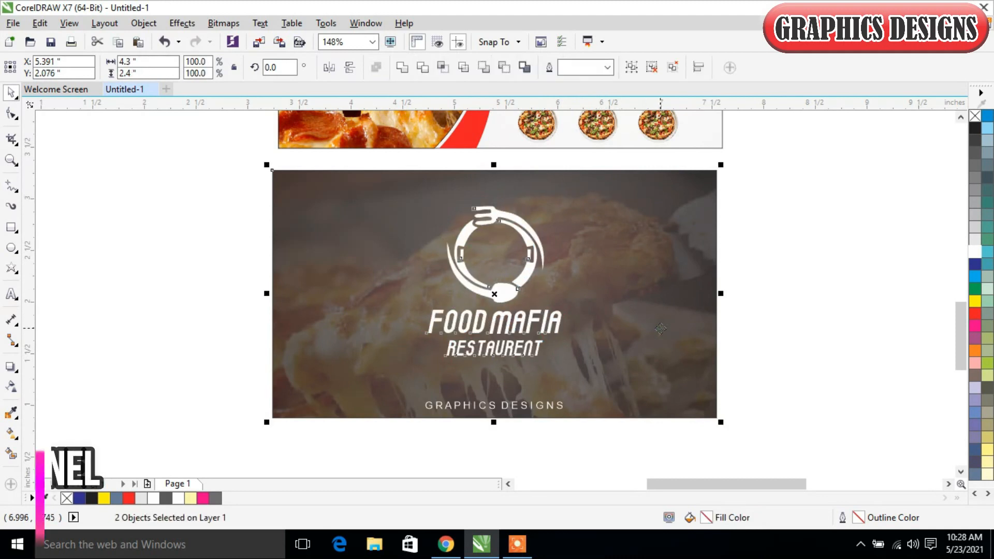
{"action": "key", "text": "c"}
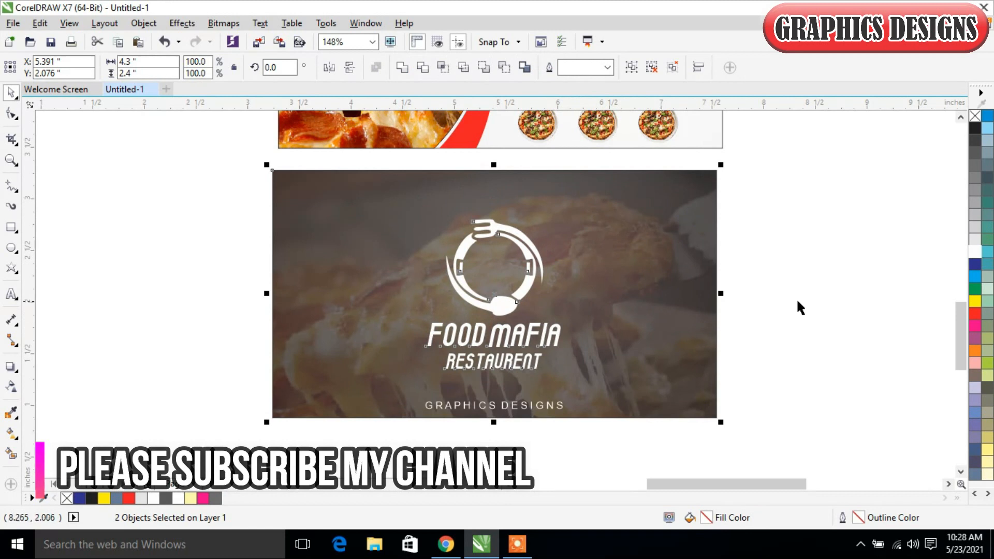
{"action": "left_click", "coordinate": [804, 300]}
Step: Try to centre the GRAPHICS DESIGNS text horizontally on the back card, and undo the alignment
{"action": "left_click", "coordinate": [536, 403]}
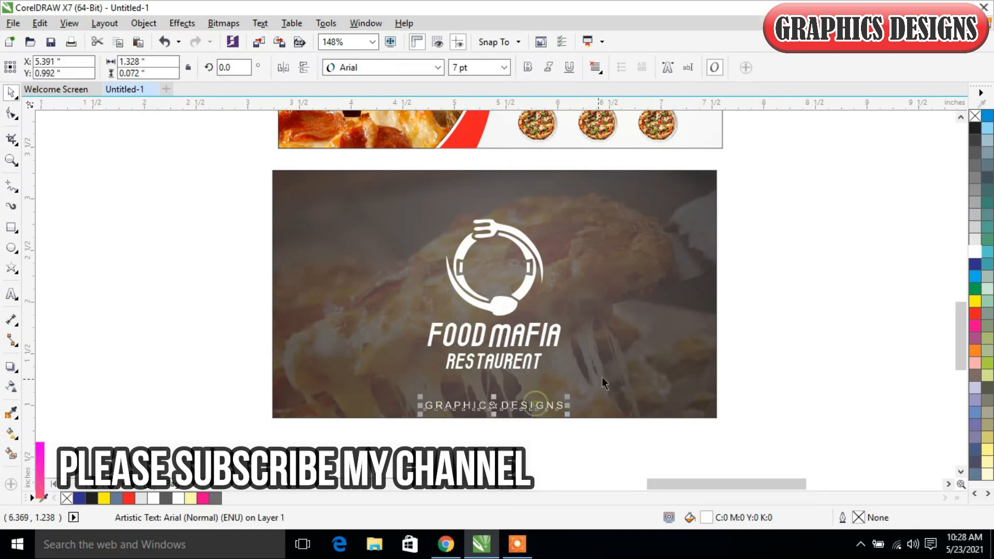
{"action": "left_click", "coordinate": [640, 345], "text": "shift"}
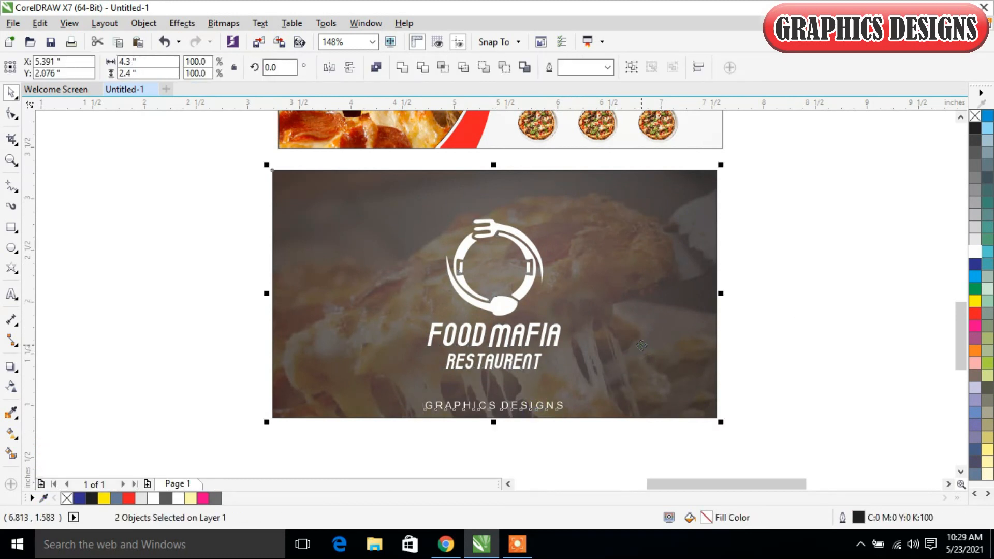
{"action": "key", "text": "c"}
{"action": "key", "text": "ctrl+z"}
{"action": "left_click", "coordinate": [784, 340]}
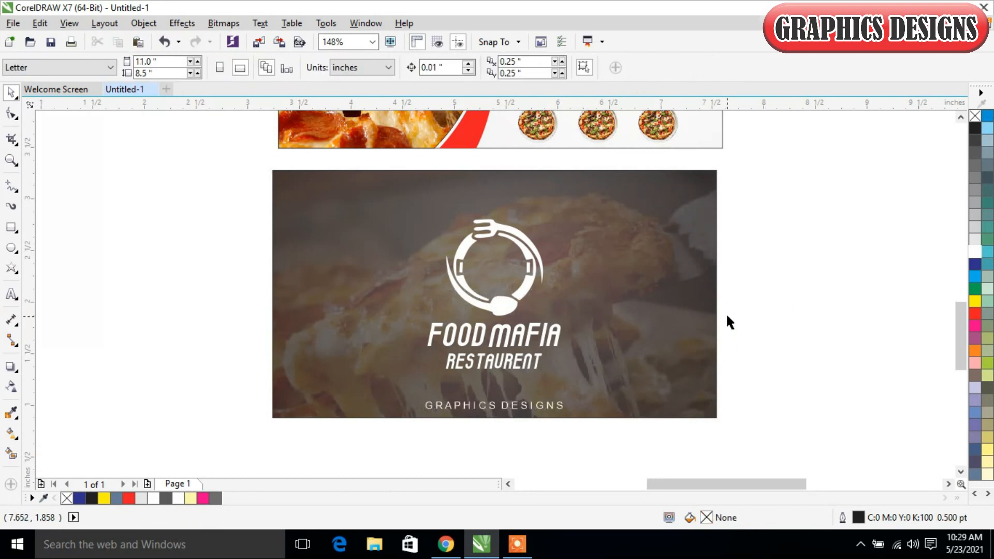
Step: Remove the outlines from the dark back card and the front card's background rectangle, and frame both cards in view
{"action": "scroll", "coordinate": [723, 326], "scroll_direction": "down", "scroll_amount": 2}
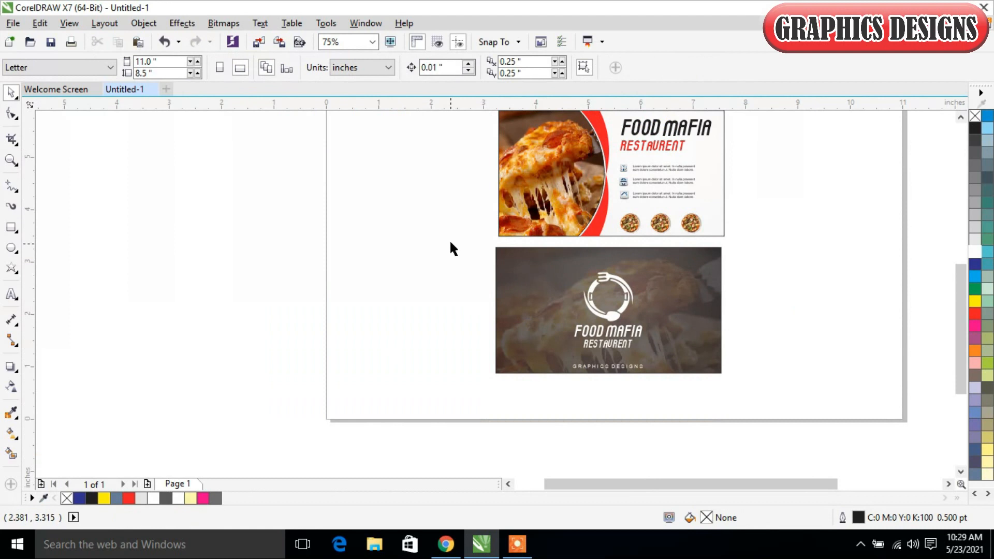
{"action": "left_click", "coordinate": [686, 283]}
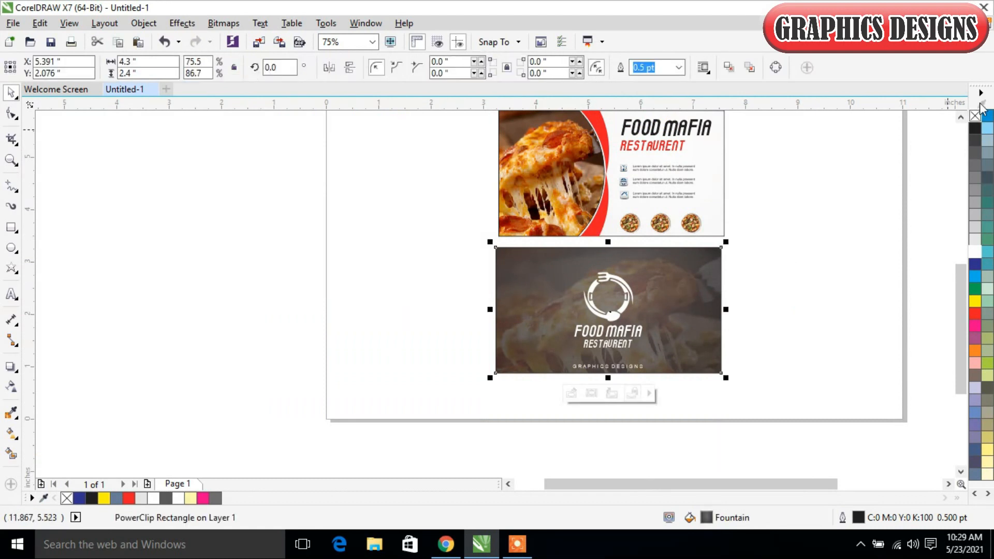
{"action": "right_click", "coordinate": [975, 119]}
{"action": "left_click", "coordinate": [828, 188]}
{"action": "left_click", "coordinate": [715, 188]}
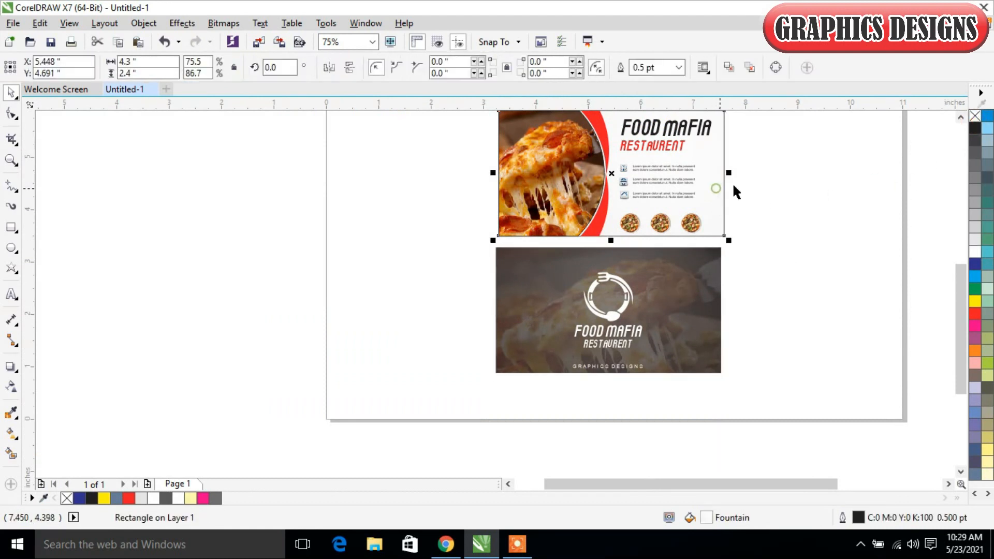
{"action": "right_click", "coordinate": [975, 117]}
{"action": "scroll", "coordinate": [819, 184], "scroll_direction": "down", "scroll_amount": 2}
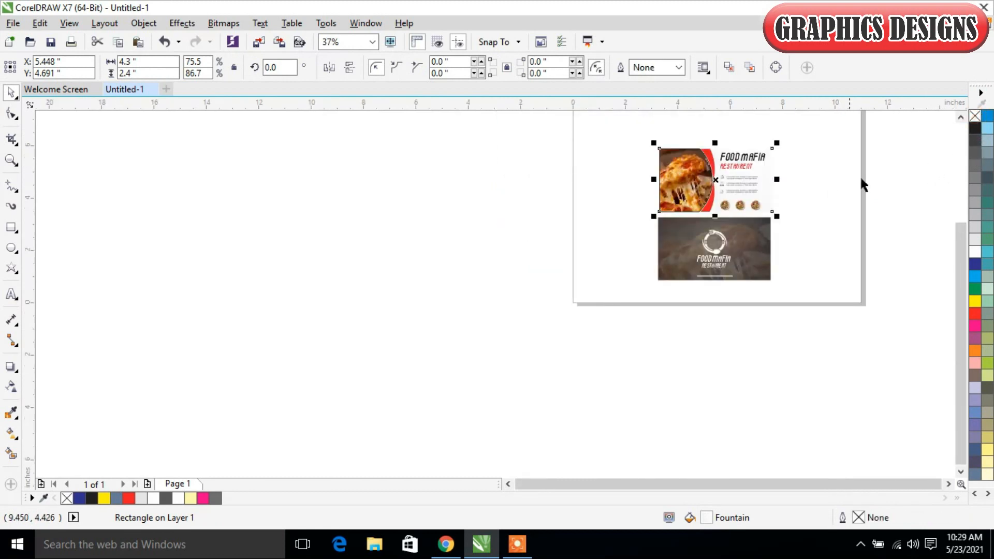
{"action": "left_click_drag", "start_coordinate": [959, 316], "coordinate": [952, 292]}
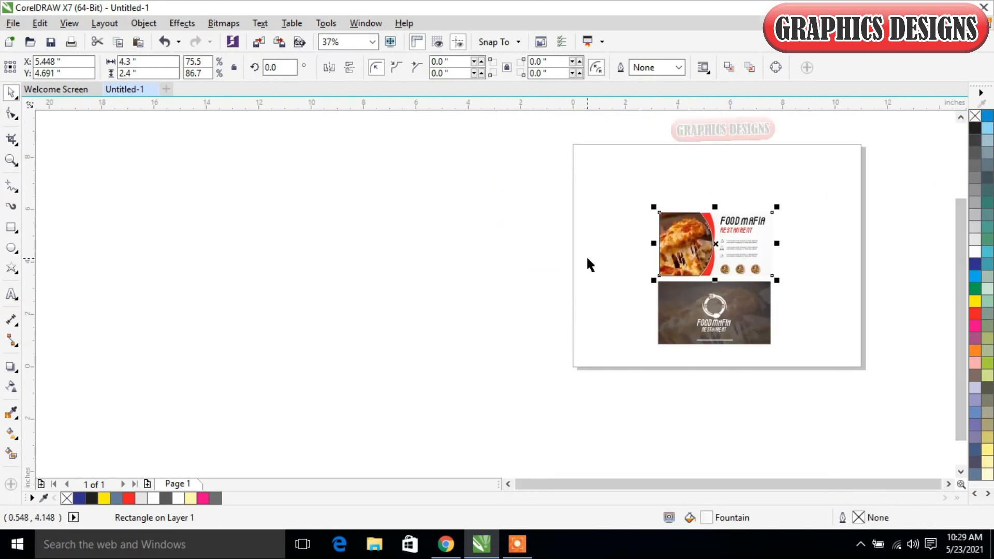
{"action": "left_click_drag", "start_coordinate": [625, 195], "coordinate": [819, 359]}
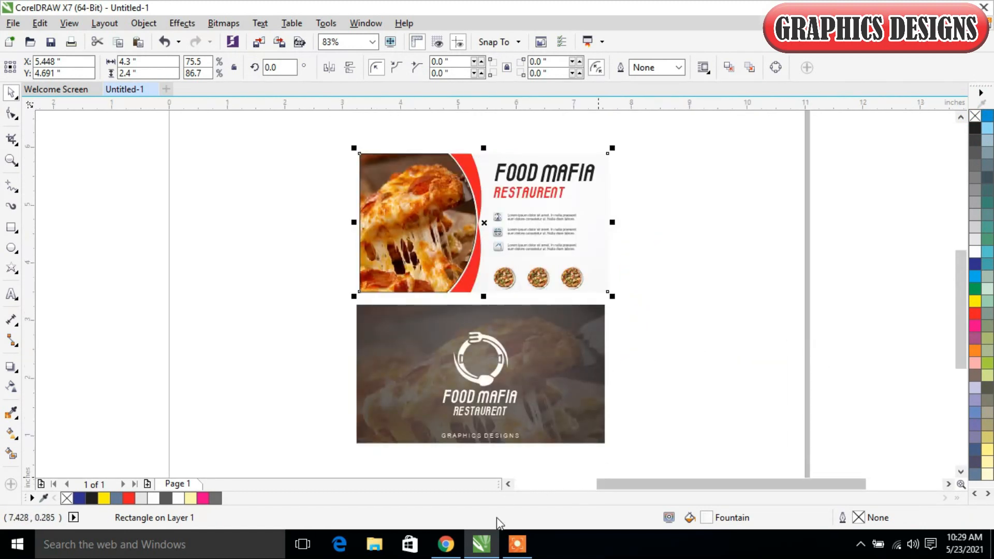